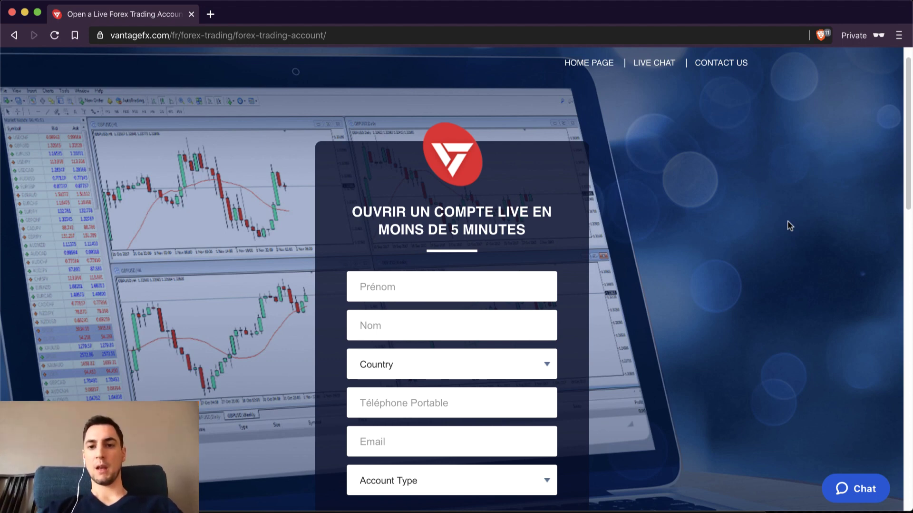
Step: Enter the applicant's first and last name and choose France as the country
scroll(790, 225, down, 1)
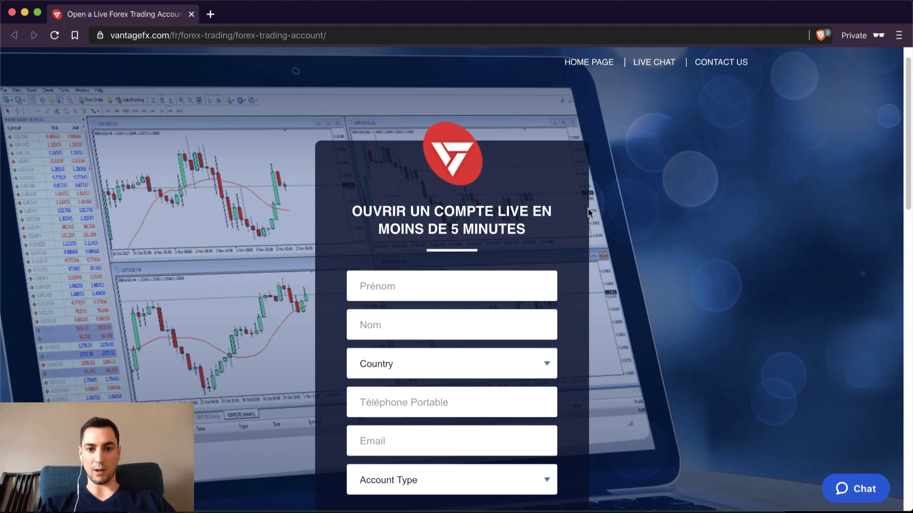
scroll(588, 212, down, 1)
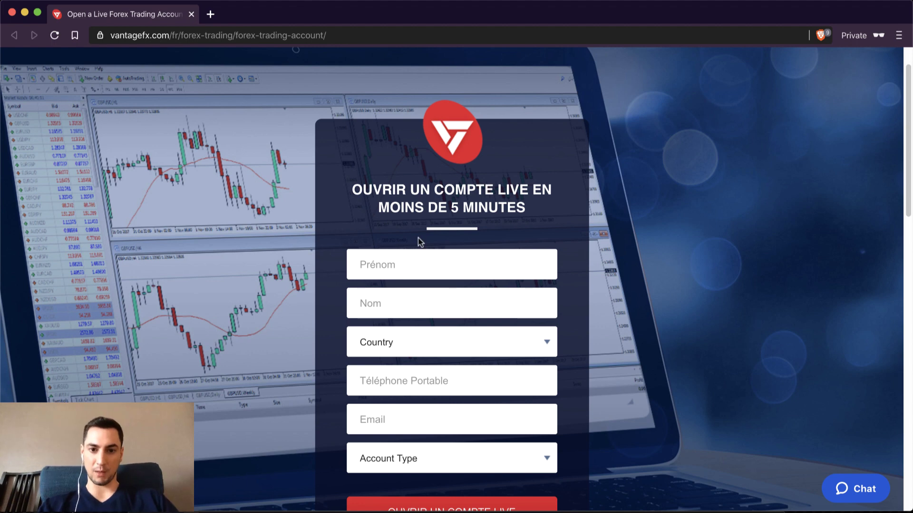
click(432, 258)
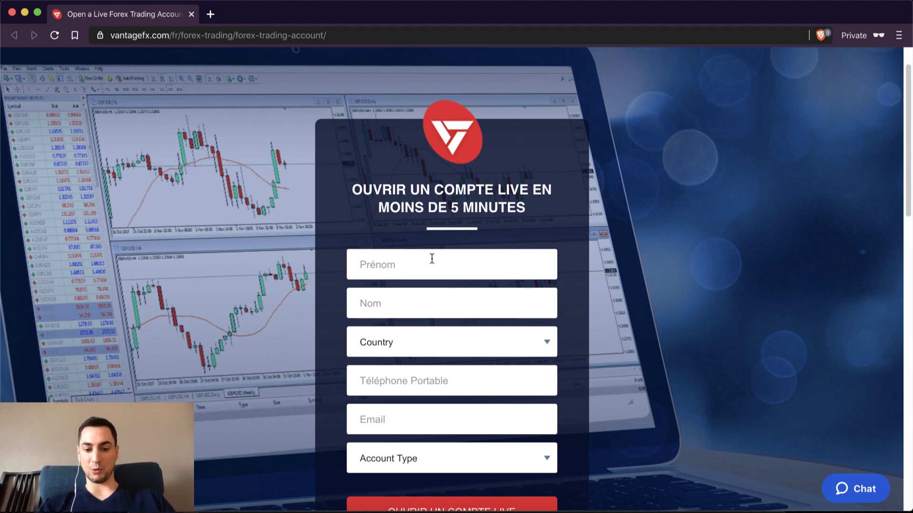
text(rrrr)
click(406, 297)
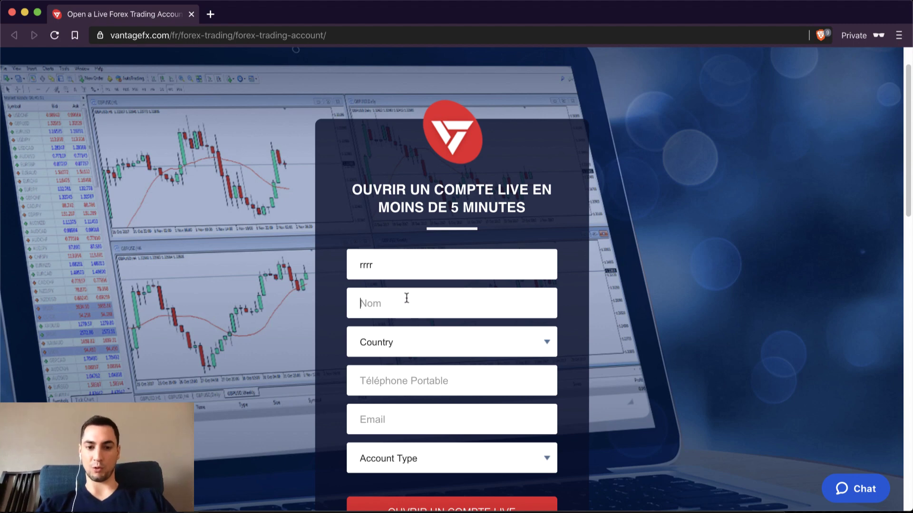
text(rrrr)
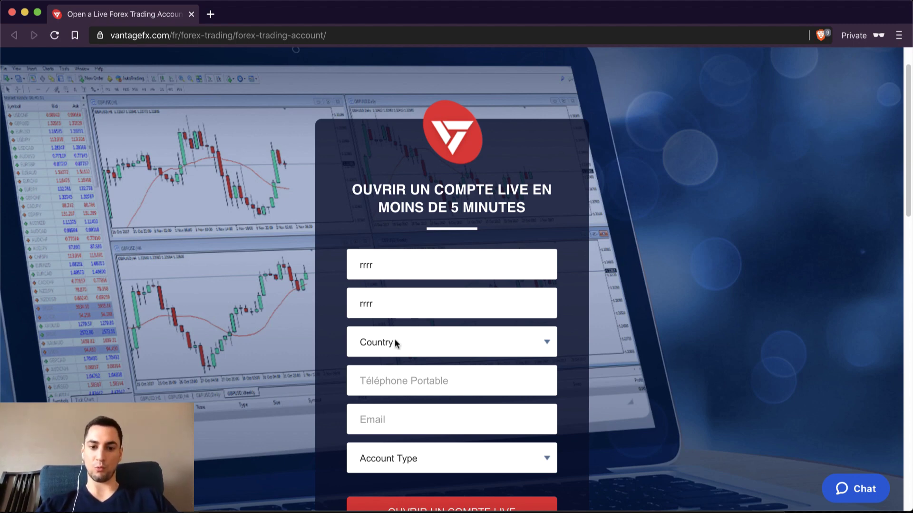
click(395, 340)
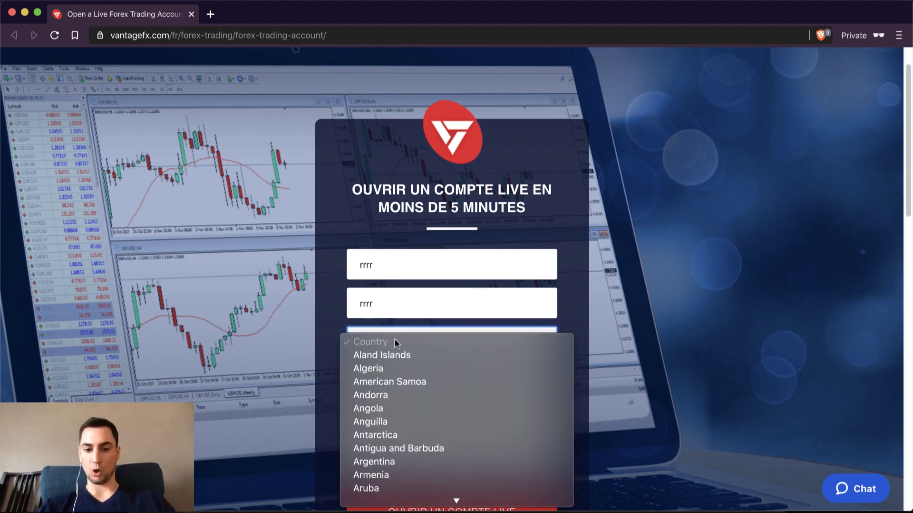
scroll(395, 377, down, 15)
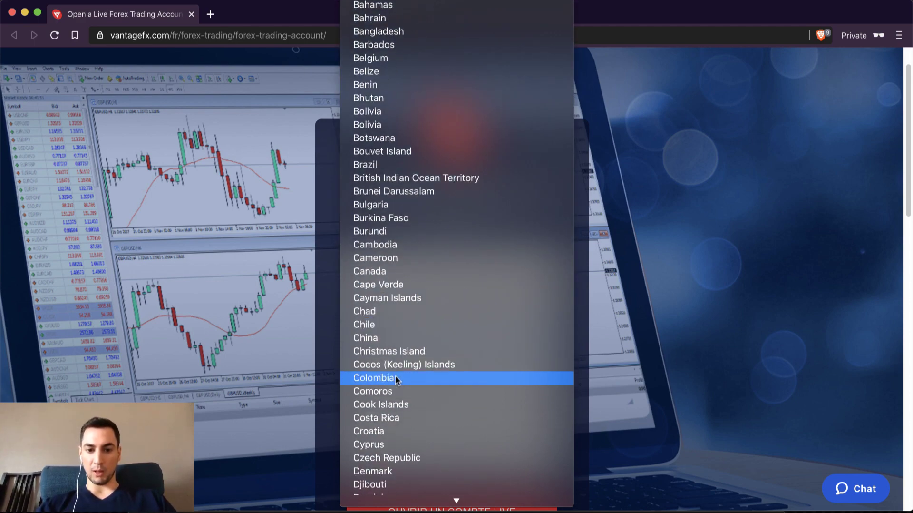
scroll(395, 376, down, 5)
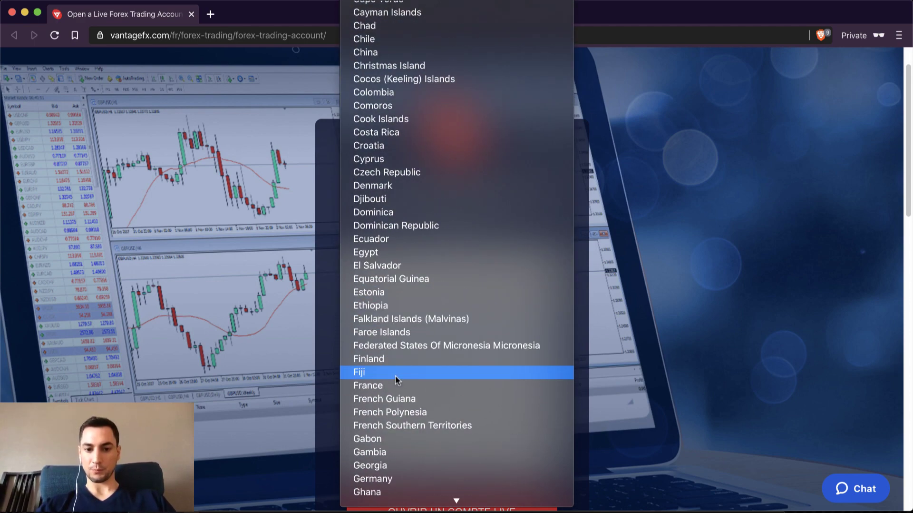
click(383, 382)
Step: Add the mobile number and e-mail address, choose Individual account type, and submit the form
click(417, 381)
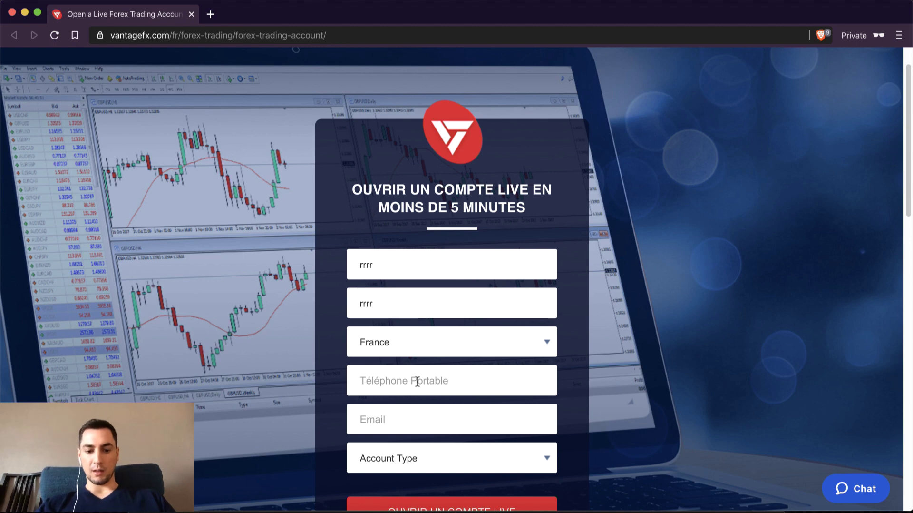
text(44444444444)
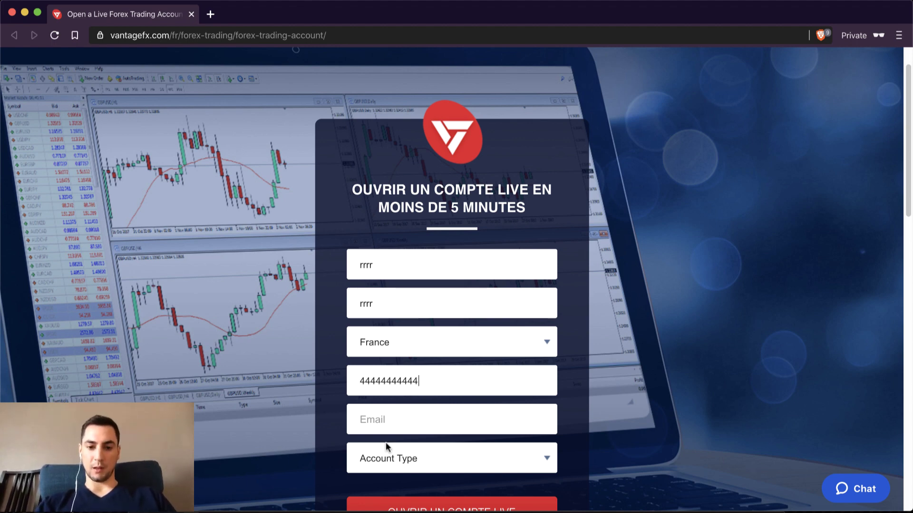
click(408, 416)
text(ggg)
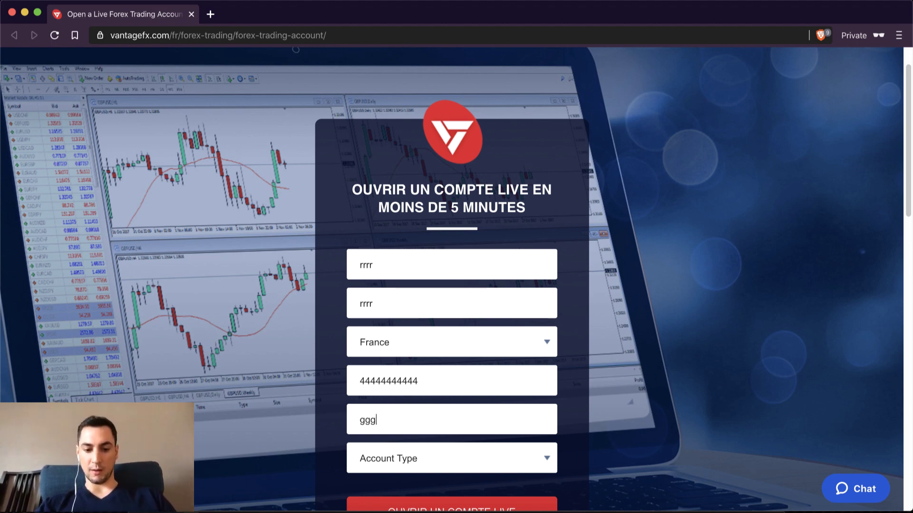
text(@gmail.)
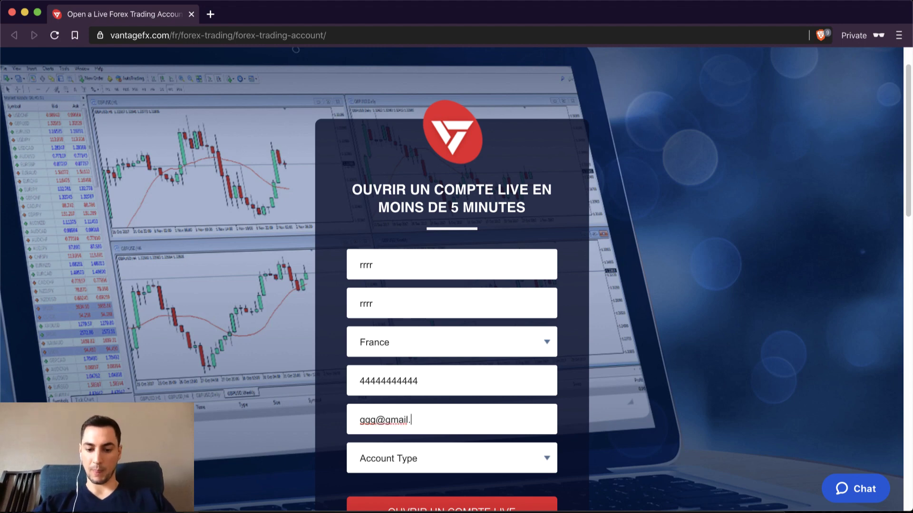
text(com)
scroll(418, 412, down, 1)
click(421, 415)
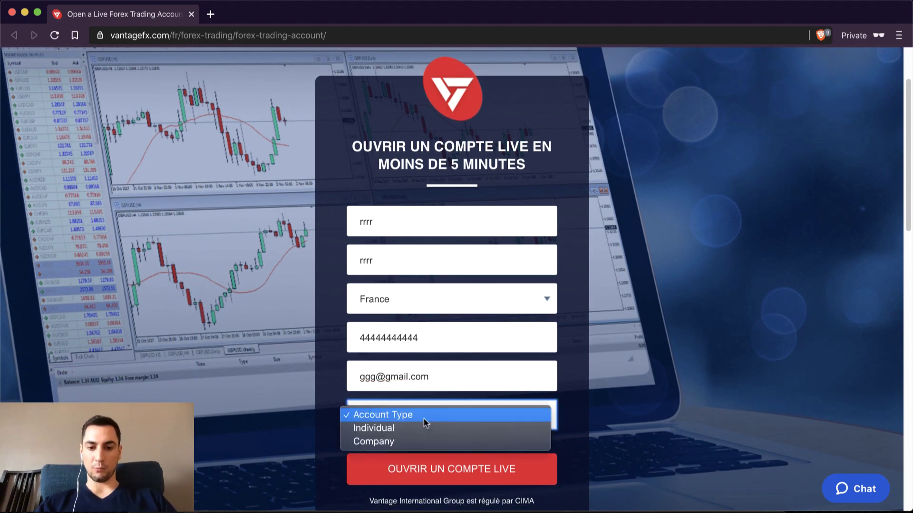
click(424, 427)
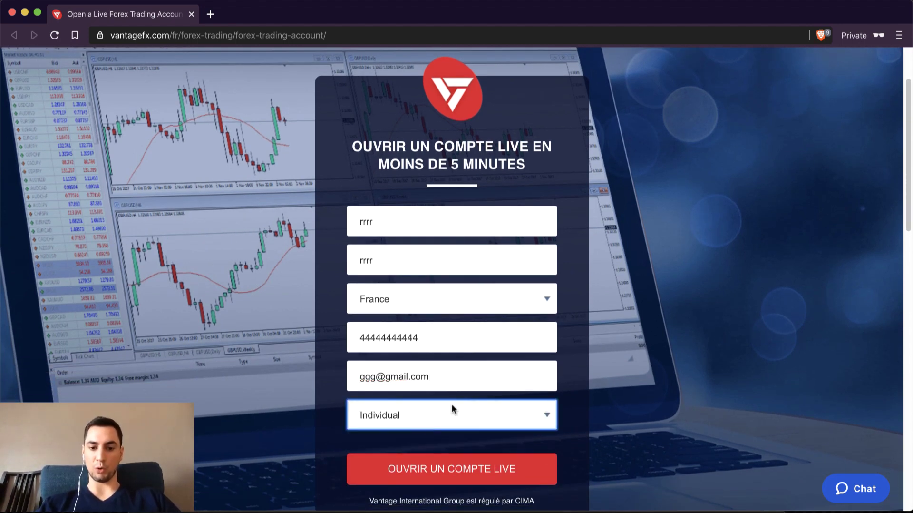
scroll(467, 400, down, 1)
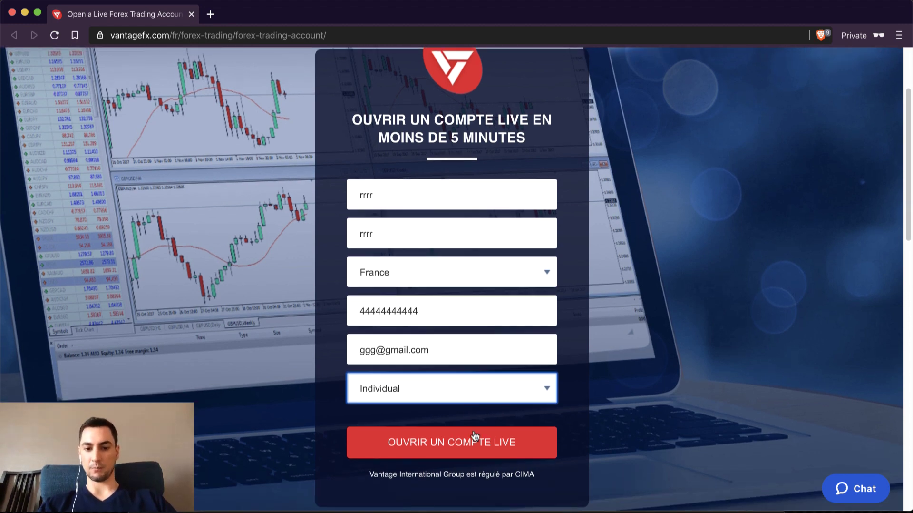
click(445, 450)
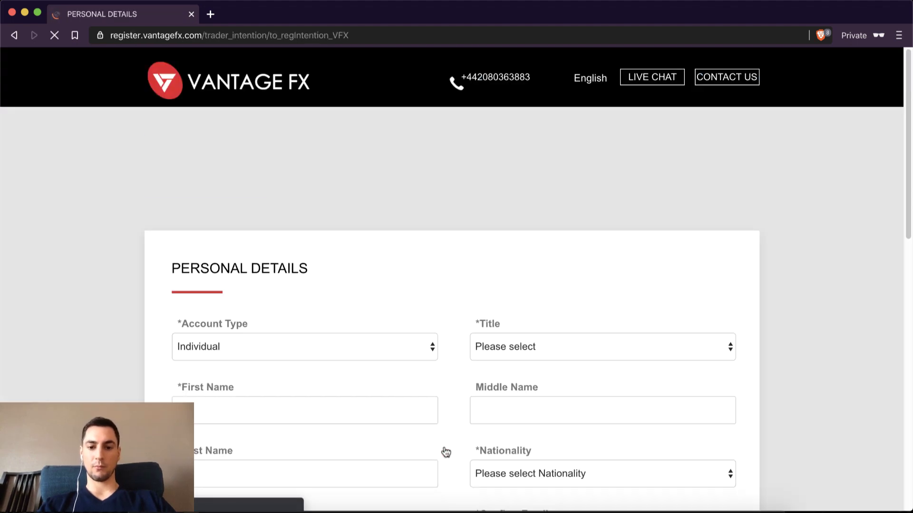
Step: Set the title to Mr and the nationality to French
scroll(446, 451, down, 3)
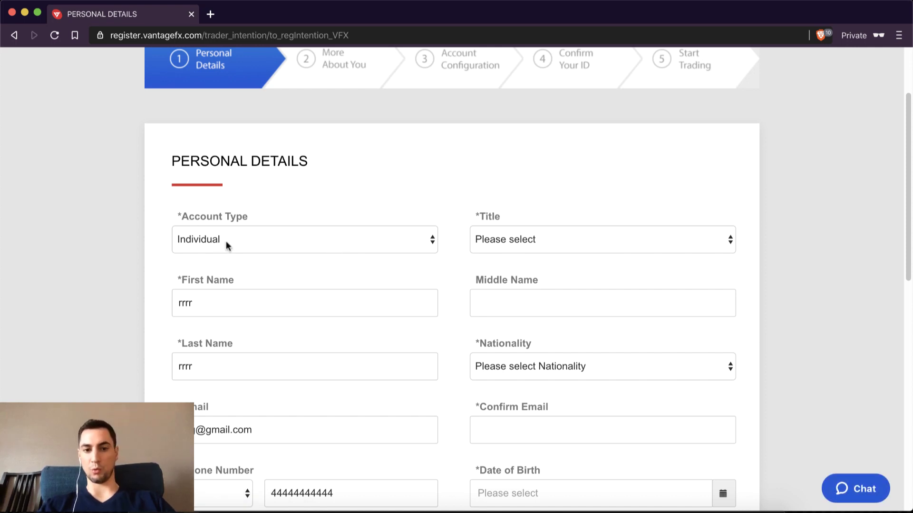
click(499, 242)
click(505, 252)
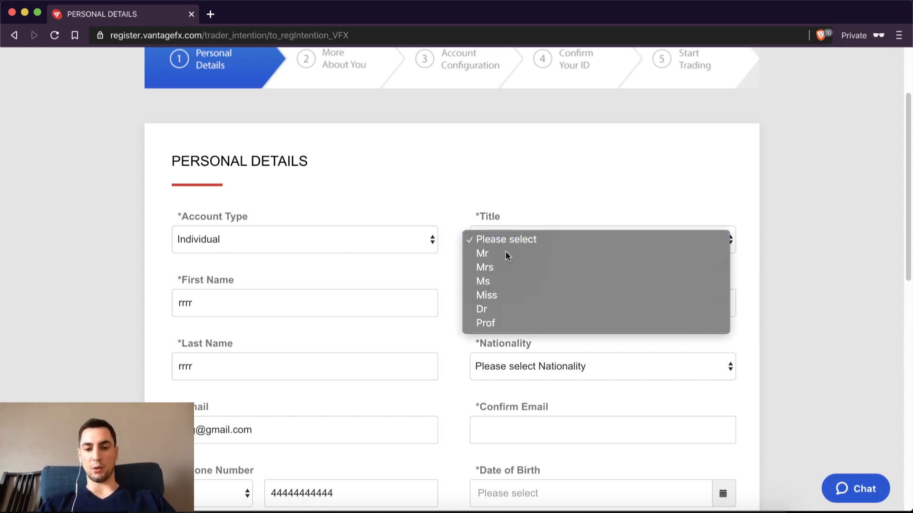
click(257, 309)
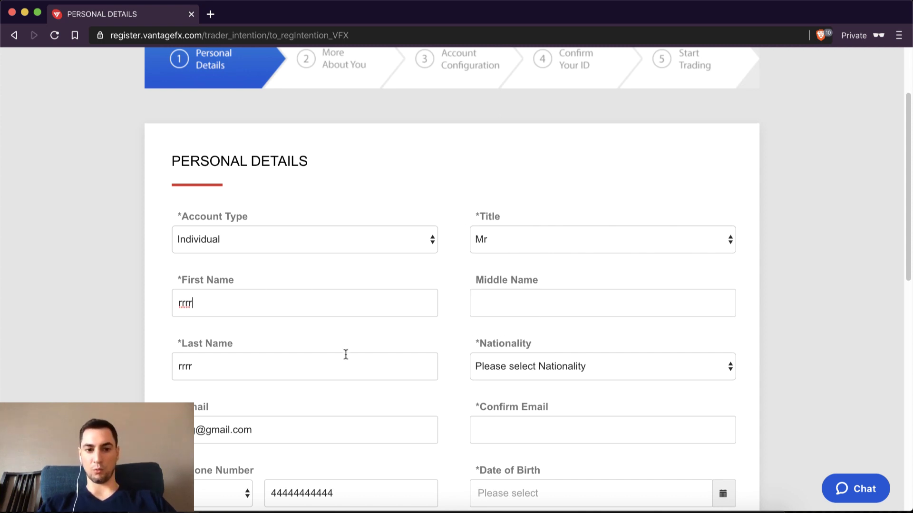
scroll(349, 360, down, 2)
scroll(349, 360, down, 2)
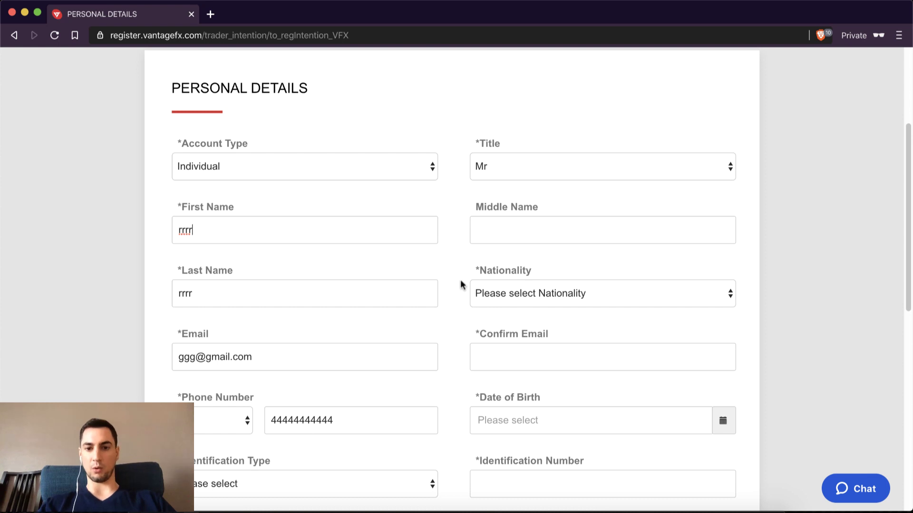
scroll(535, 284, down, 1)
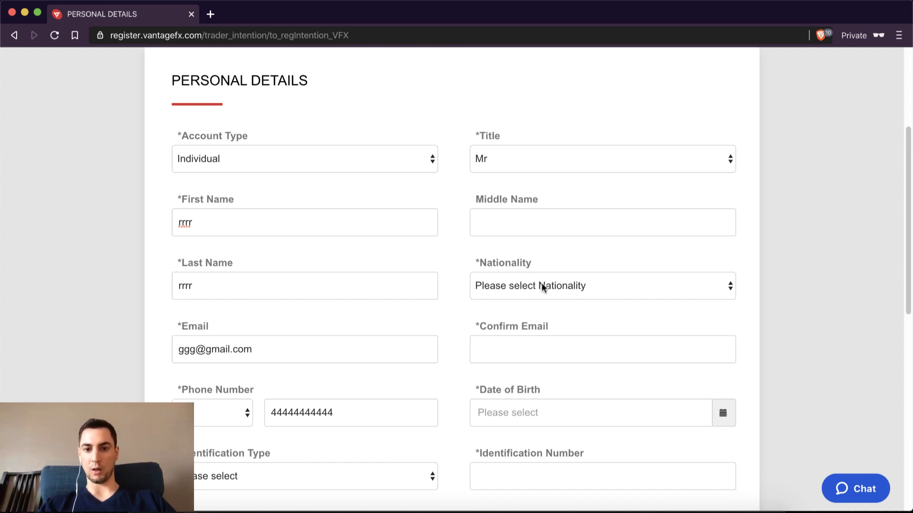
click(540, 285)
scroll(559, 349, down, 10)
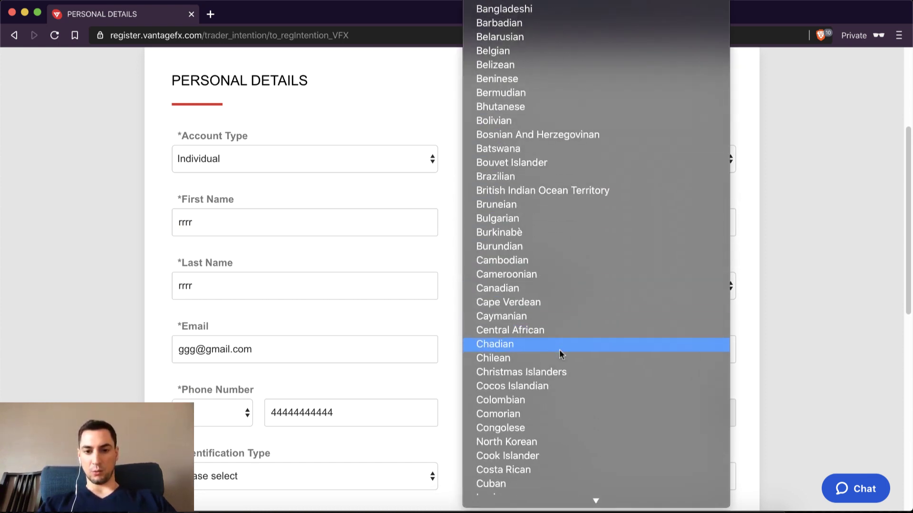
scroll(567, 344, down, 10)
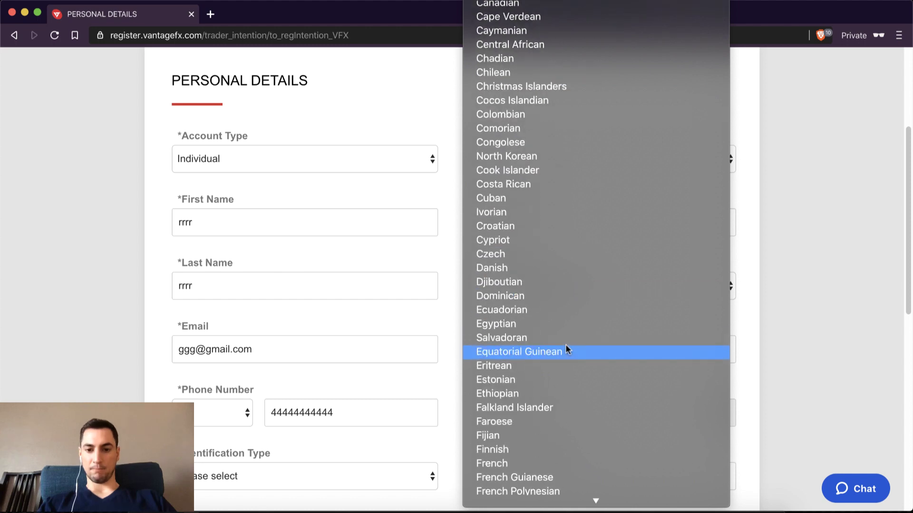
scroll(539, 317, down, 2)
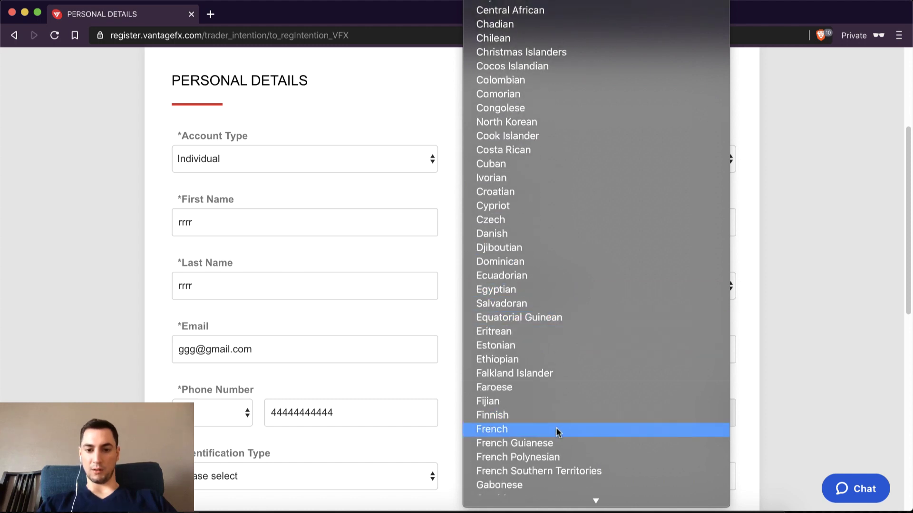
click(555, 428)
Step: Confirm the e-mail address and set the date of birth to 2 January 2002
scroll(297, 307, down, 3)
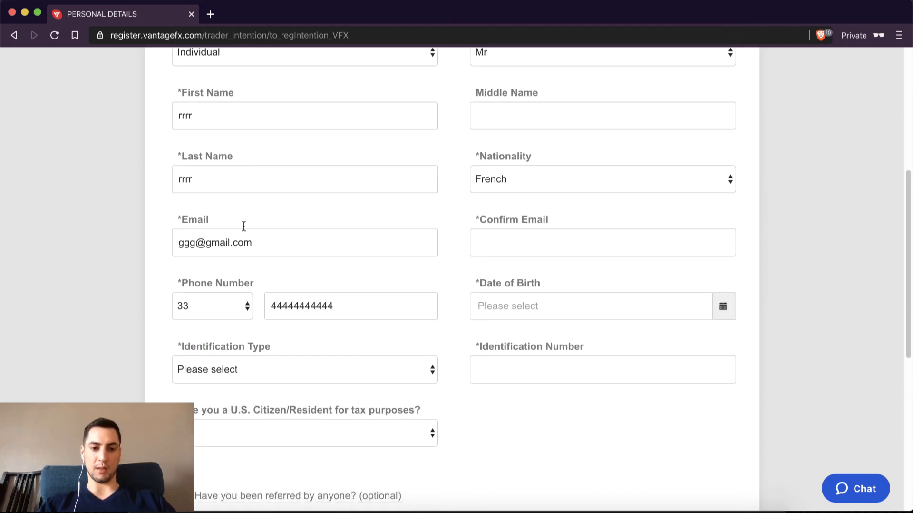
click(508, 244)
text(ggg)
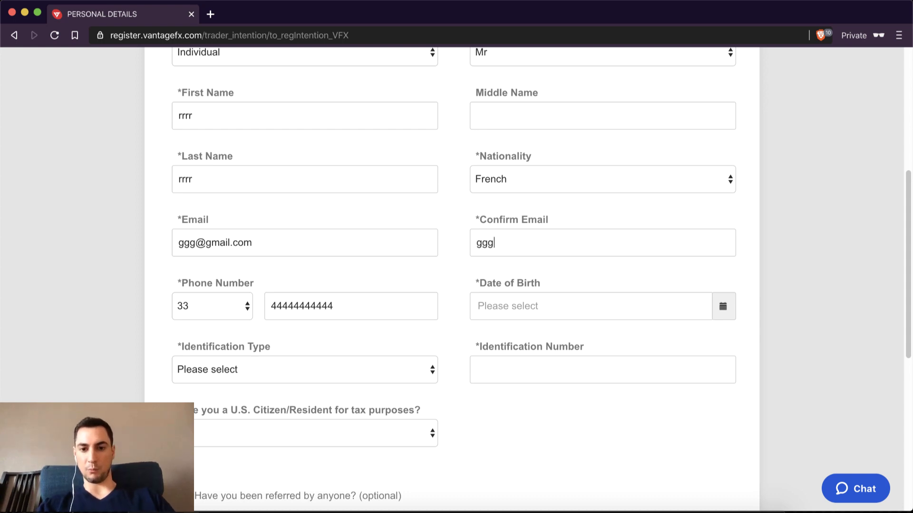
text(@gmail.com)
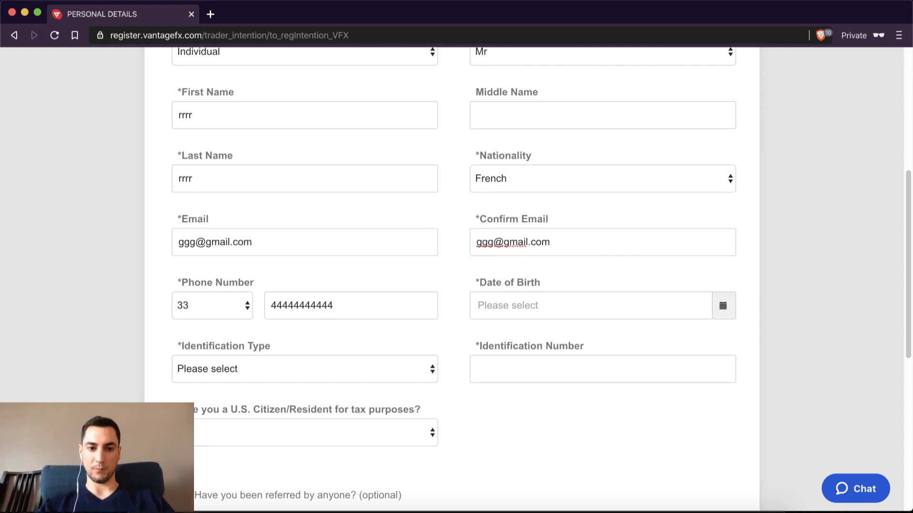
scroll(403, 228, down, 2)
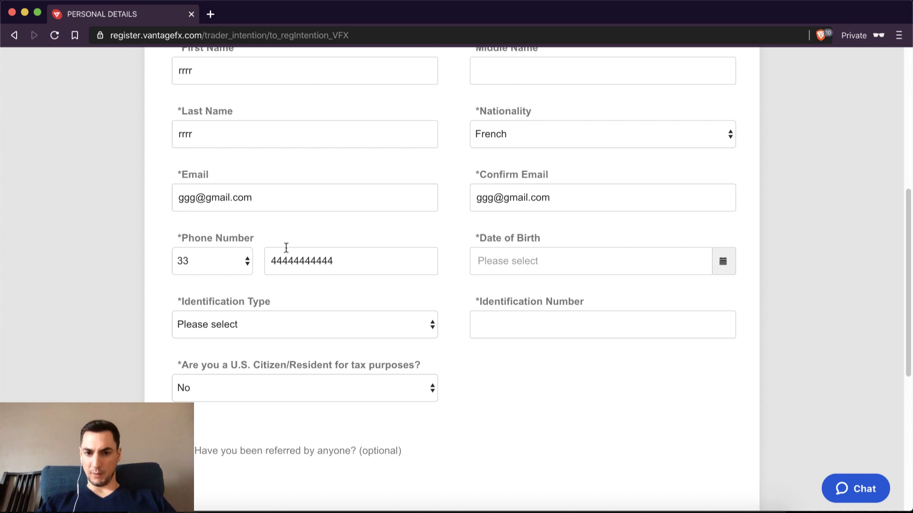
click(523, 267)
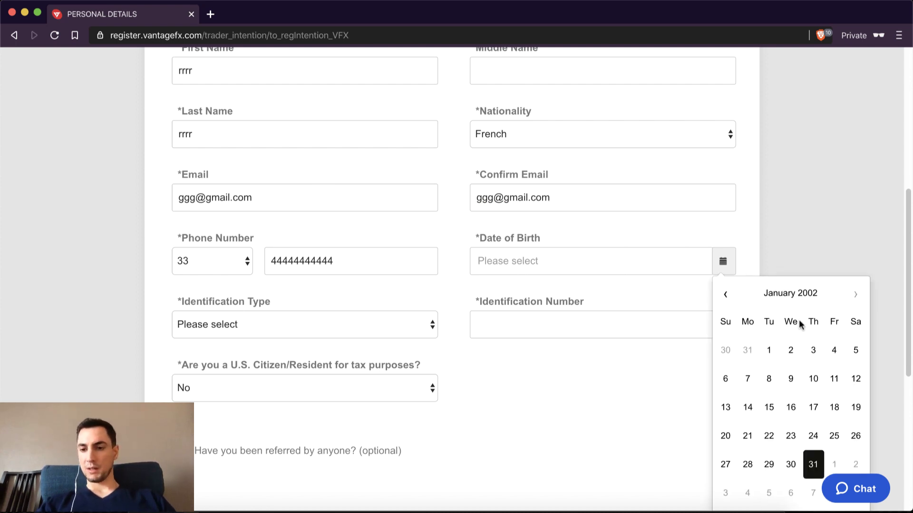
click(791, 351)
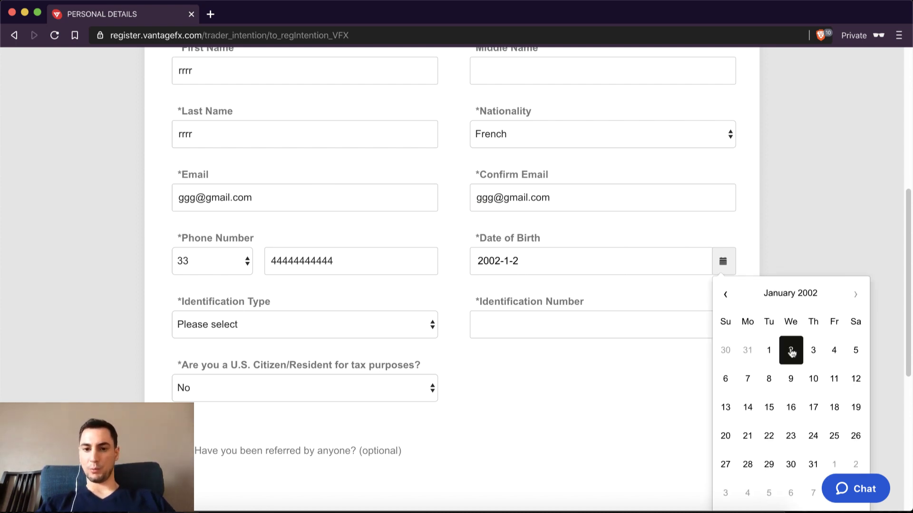
click(566, 315)
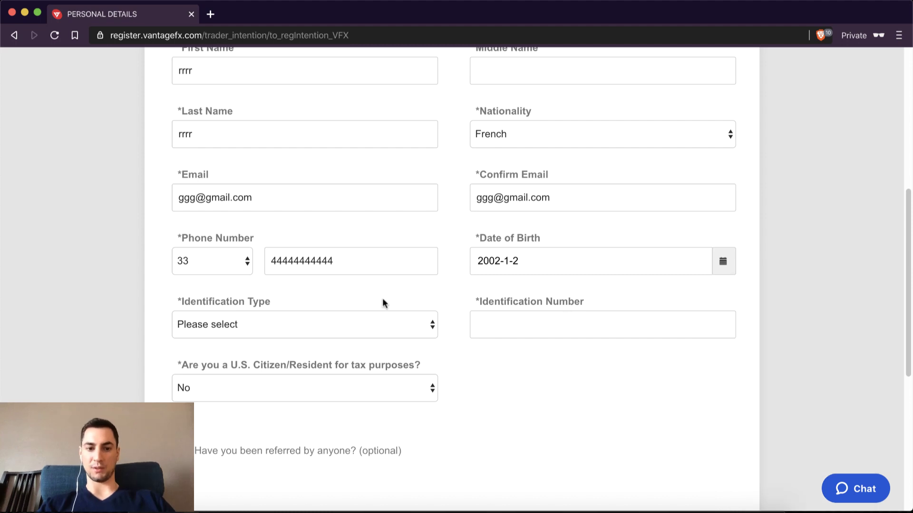
scroll(358, 299, down, 2)
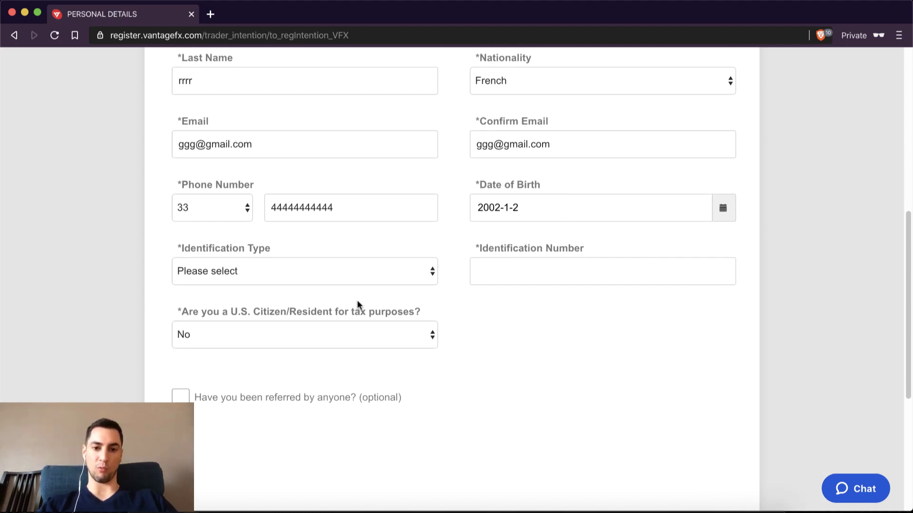
Step: Choose Passport as identification type, enter the passport number, and submit the personal details
click(387, 280)
click(152, 221)
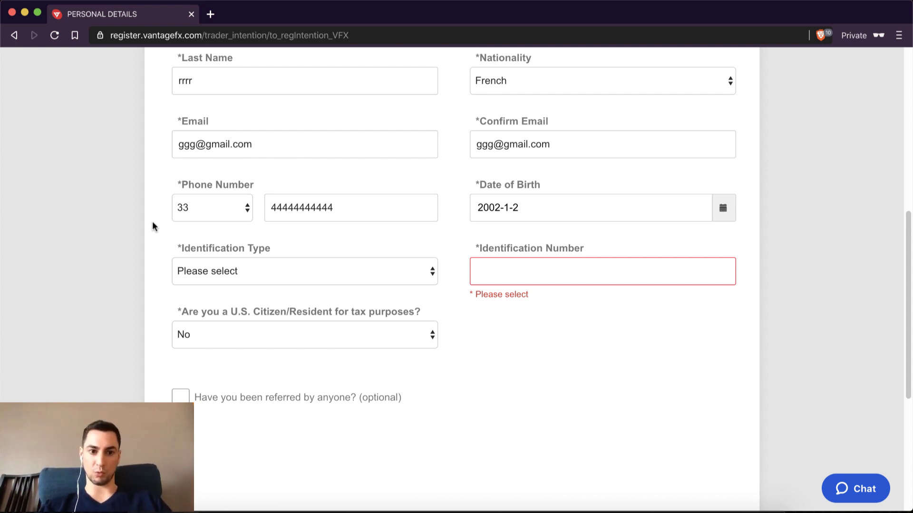
click(433, 272)
click(235, 297)
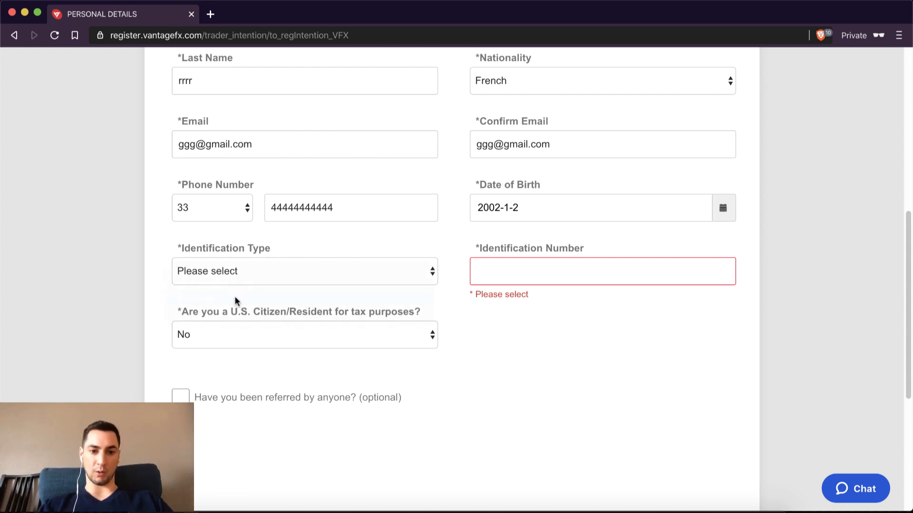
click(513, 272)
text(44)
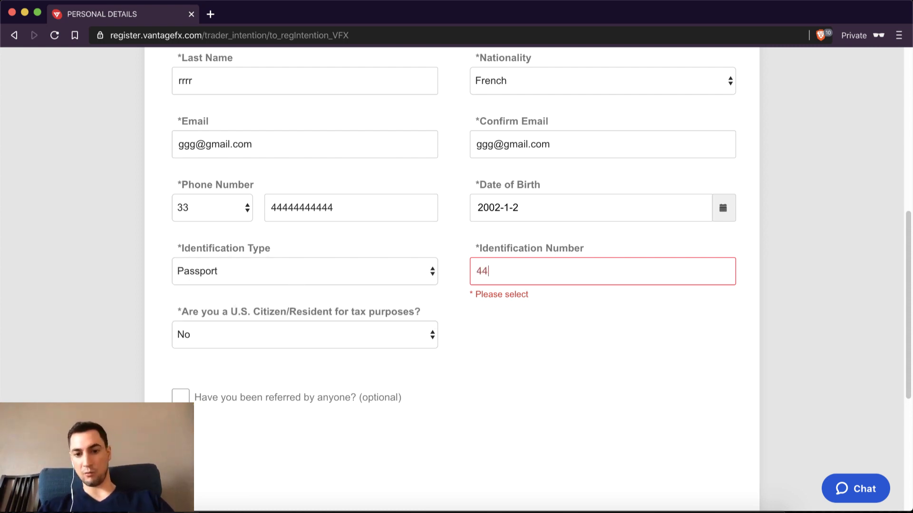
text(4444444)
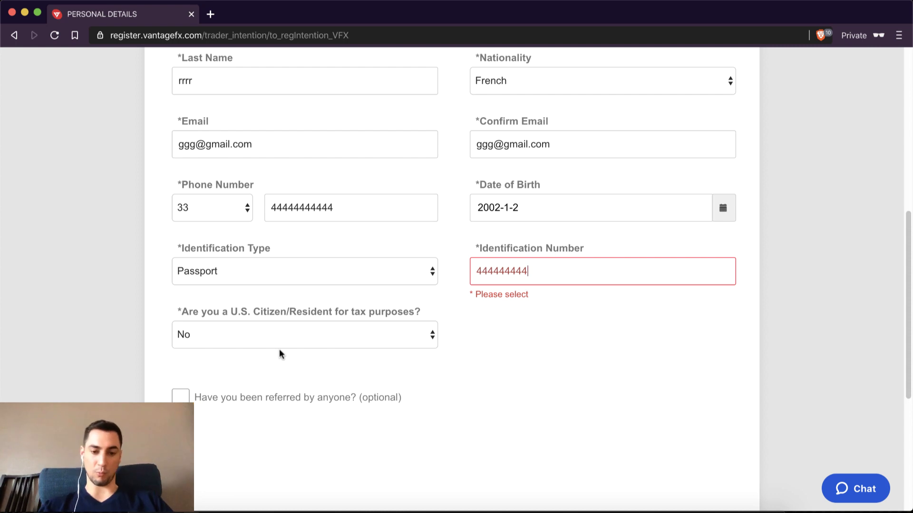
scroll(301, 350, down, 2)
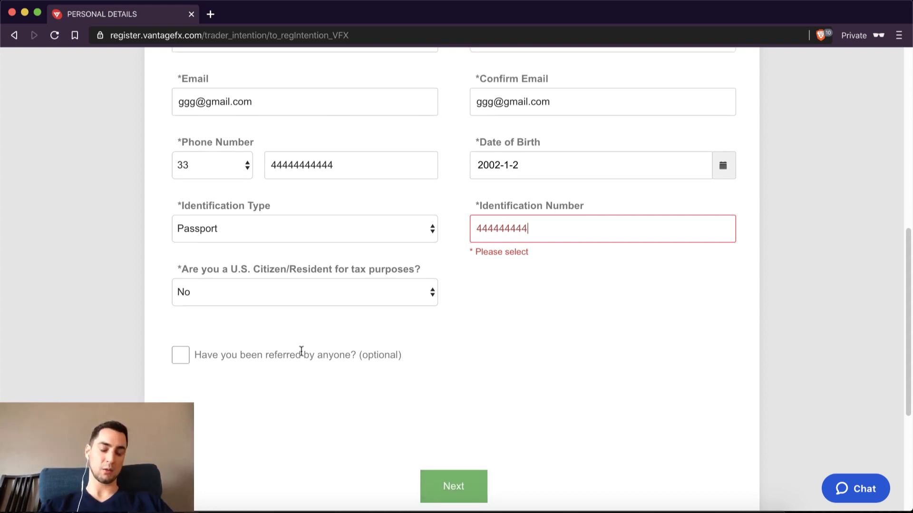
scroll(301, 351, down, 1)
click(460, 454)
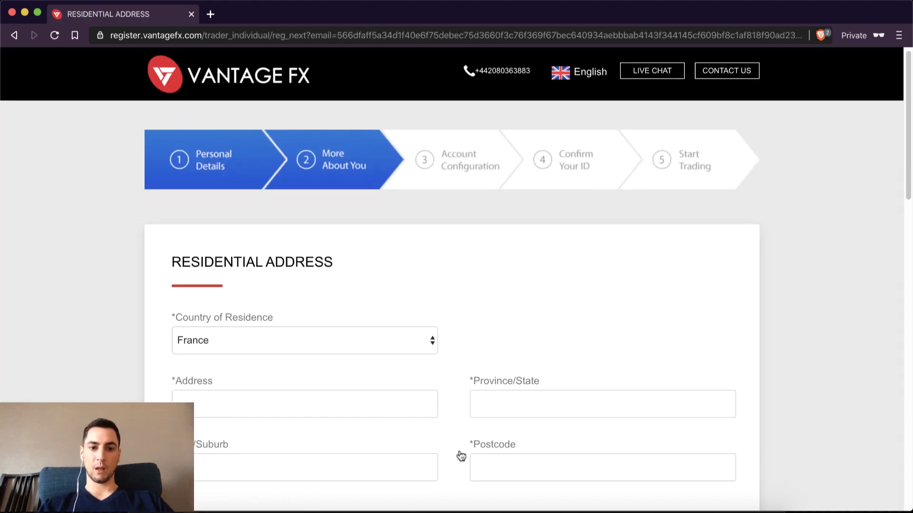
Step: Fill in the street address, province/state and city on the Residential Address page
scroll(461, 456, down, 3)
click(355, 287)
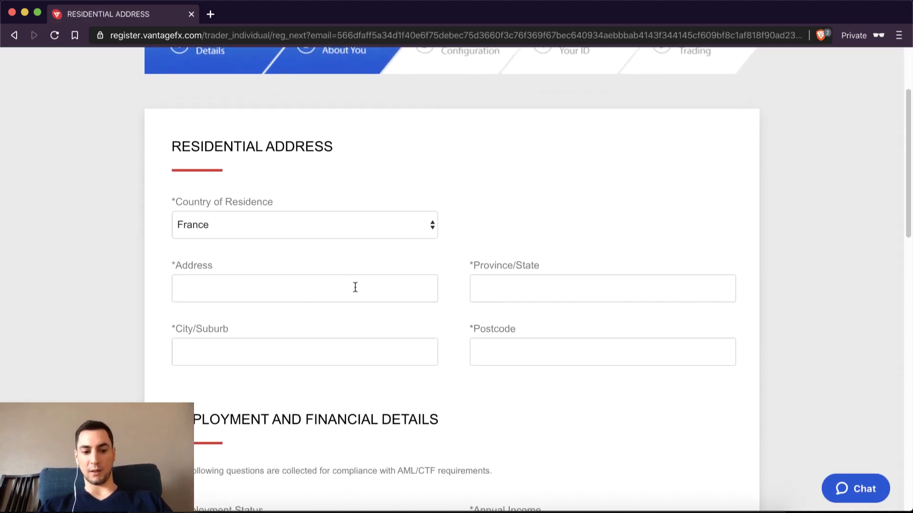
text(12 rrrr)
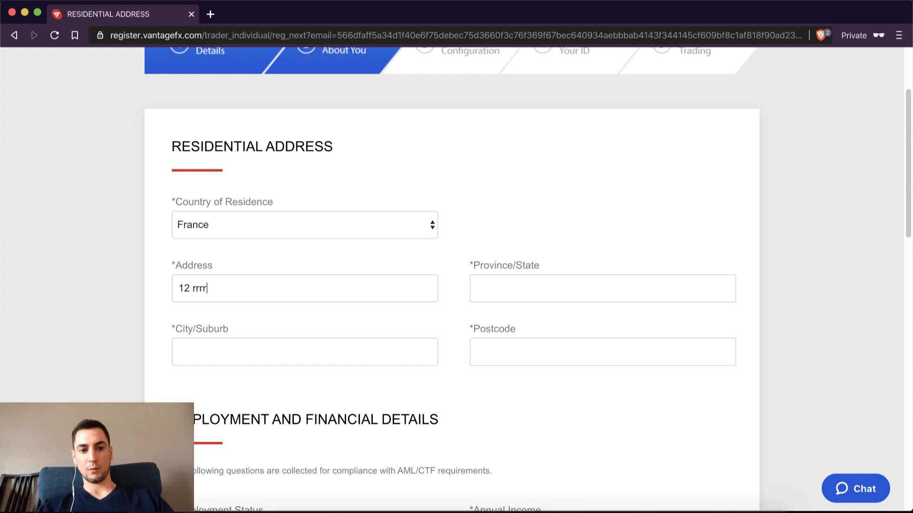
text(rrrr)
click(481, 292)
text(rr)
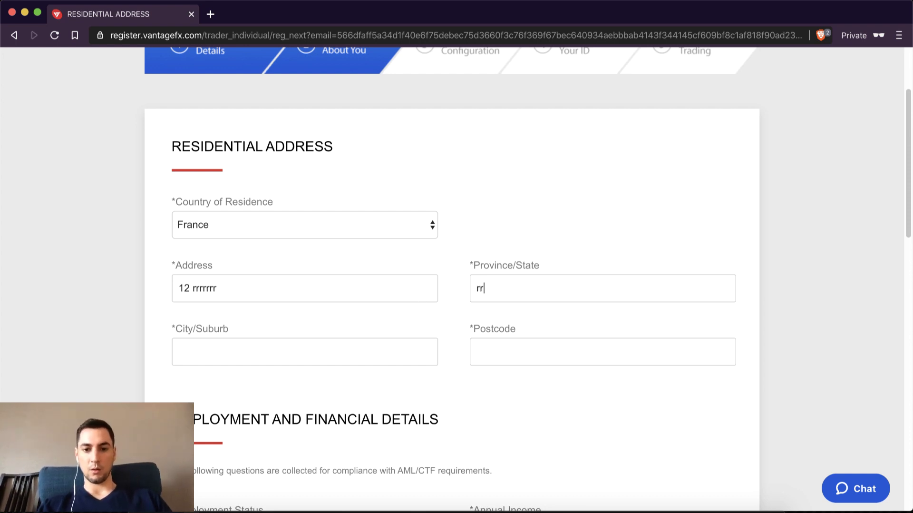
text(rrrrrr)
scroll(480, 296, down, 2)
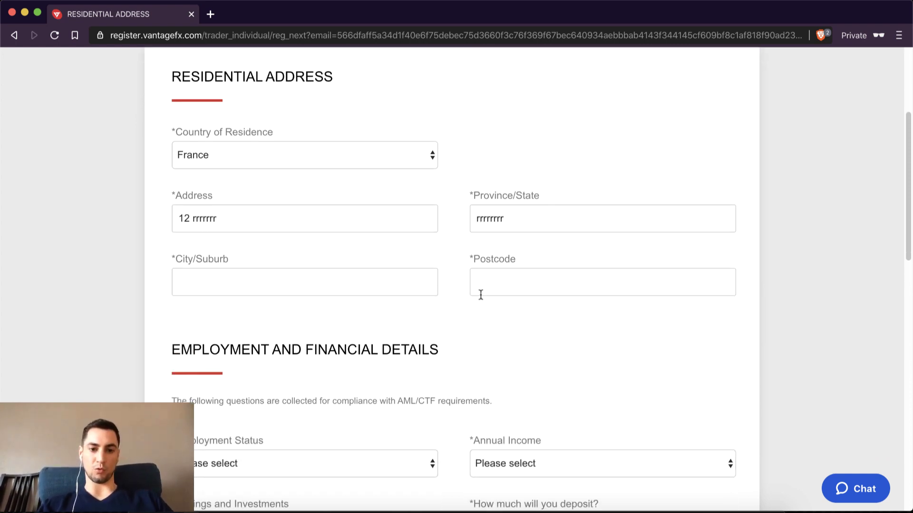
click(267, 288)
text(paris)
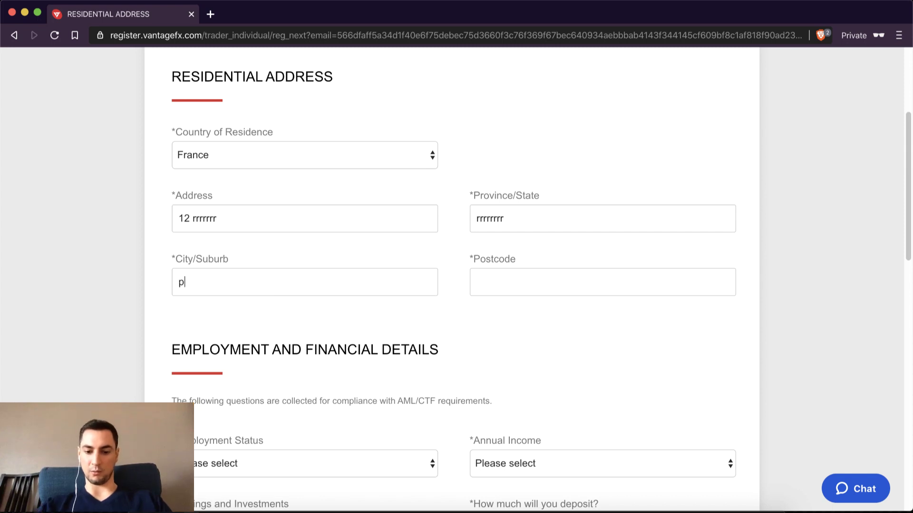
click(517, 293)
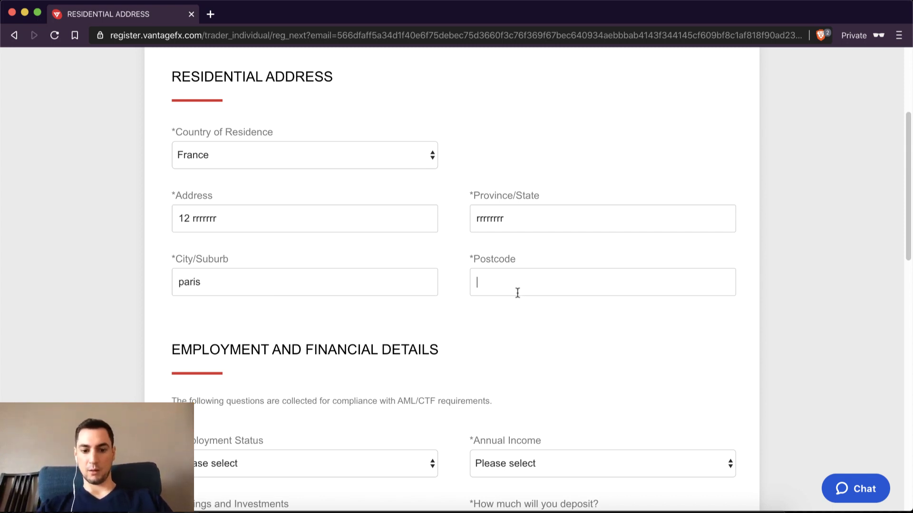
Step: Enter the postcode, then set Employed, $0 - $50,000 savings, and savings from employment income
text(555555)
scroll(517, 293, down, 1)
scroll(517, 293, down, 5)
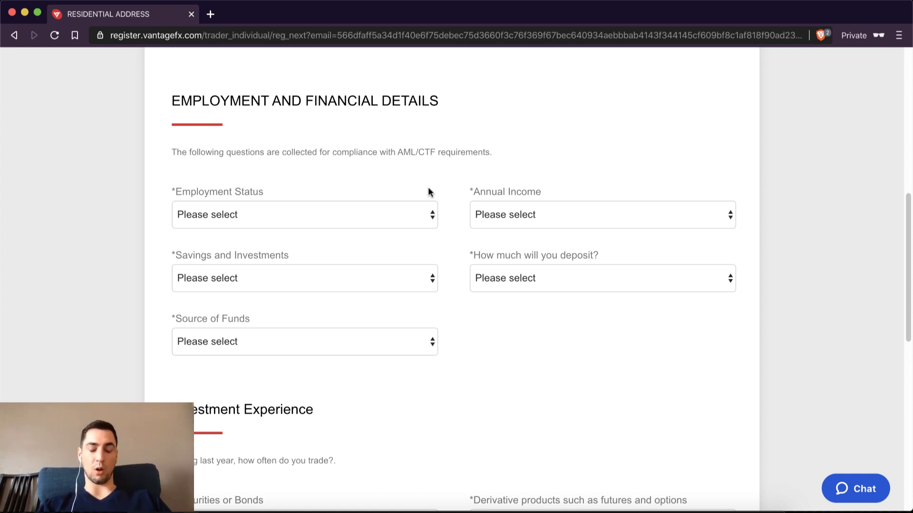
scroll(429, 192, down, 1)
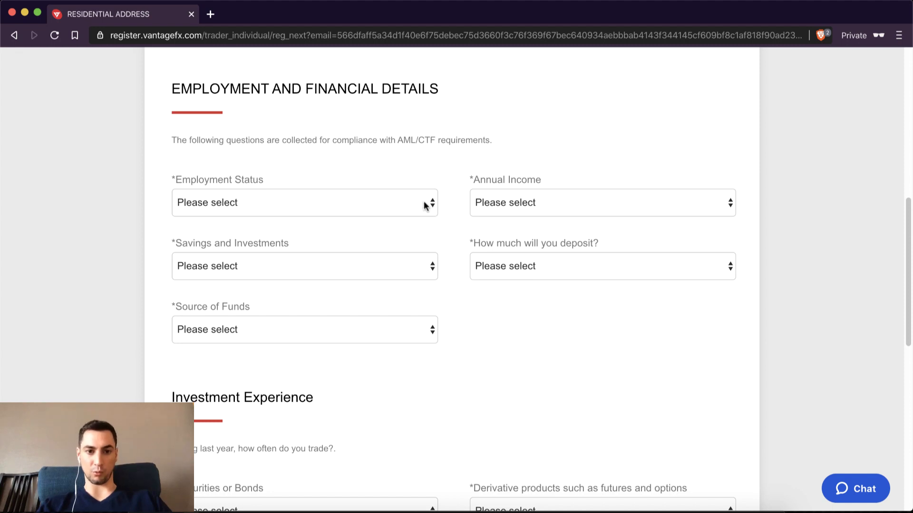
click(425, 203)
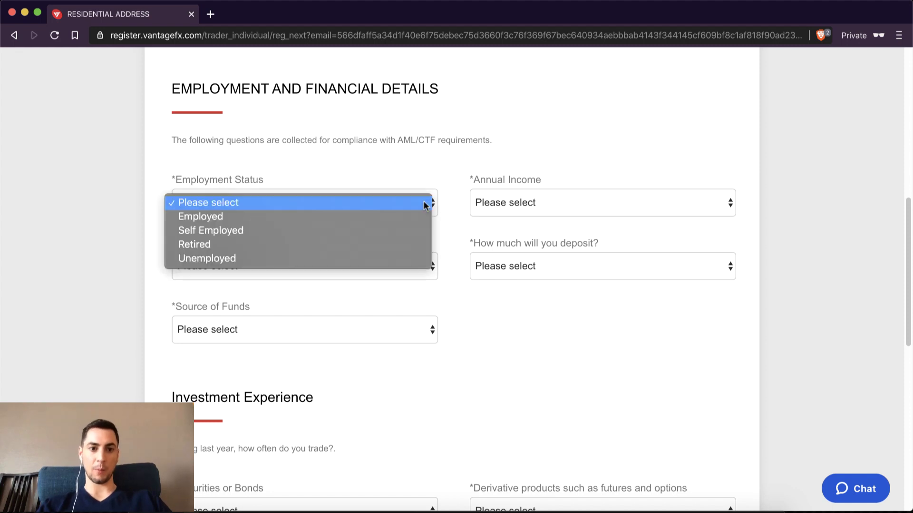
click(246, 221)
click(285, 263)
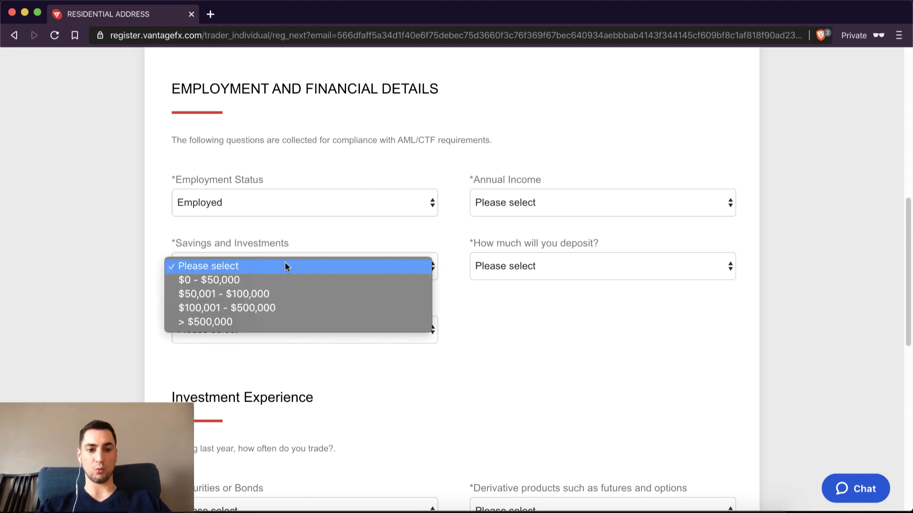
click(251, 278)
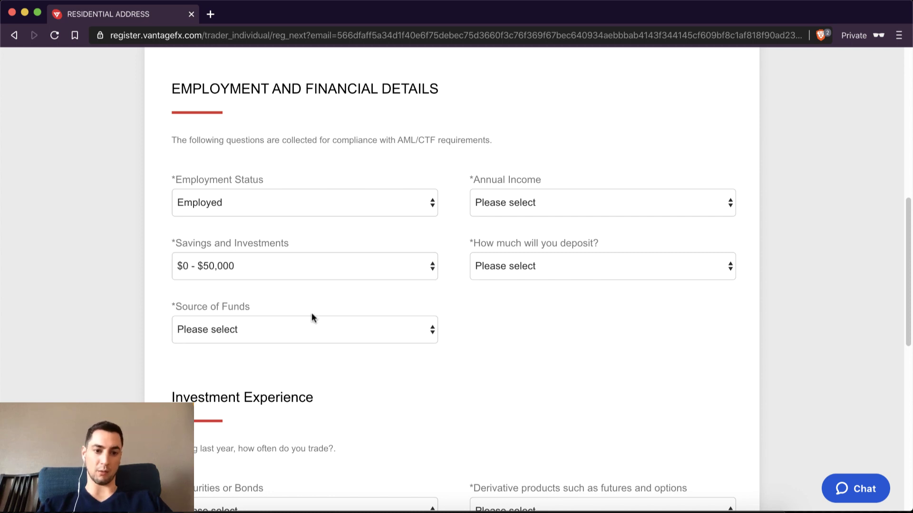
click(335, 333)
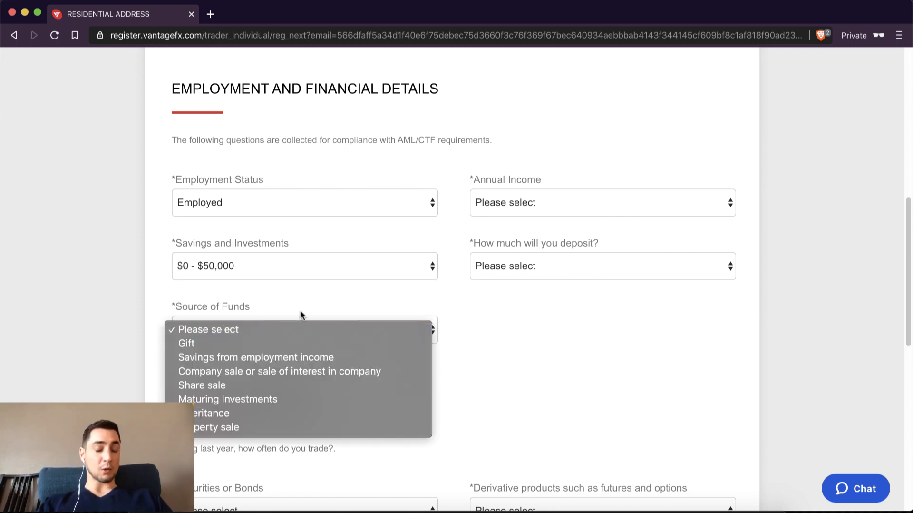
click(261, 358)
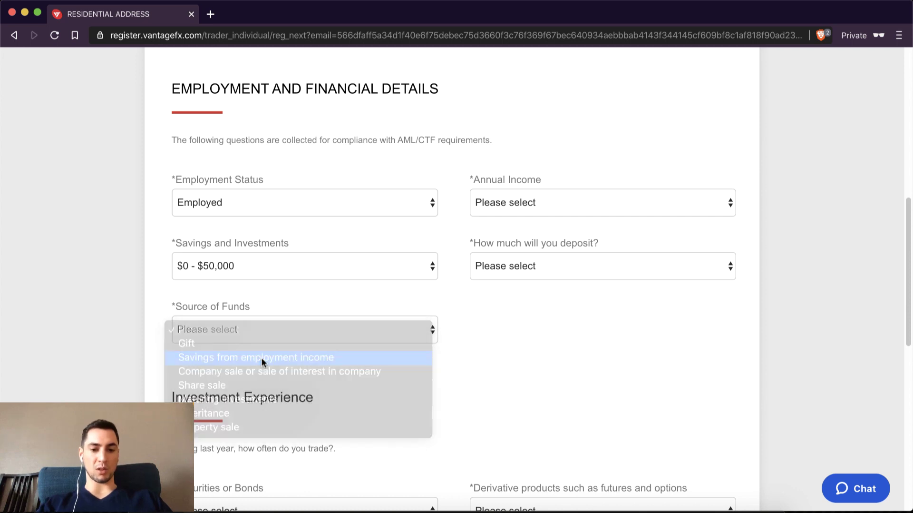
Step: Set both annual income and planned deposit to $25,001 - $50,000
click(549, 204)
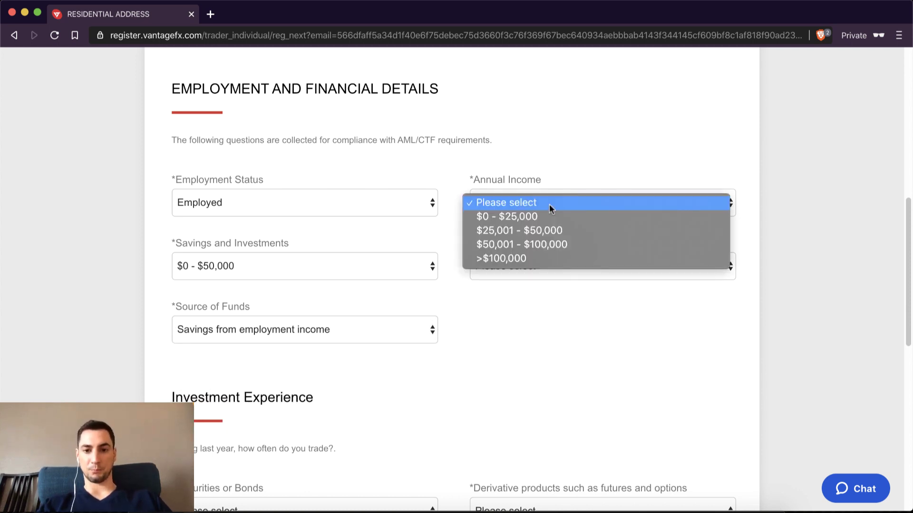
click(565, 230)
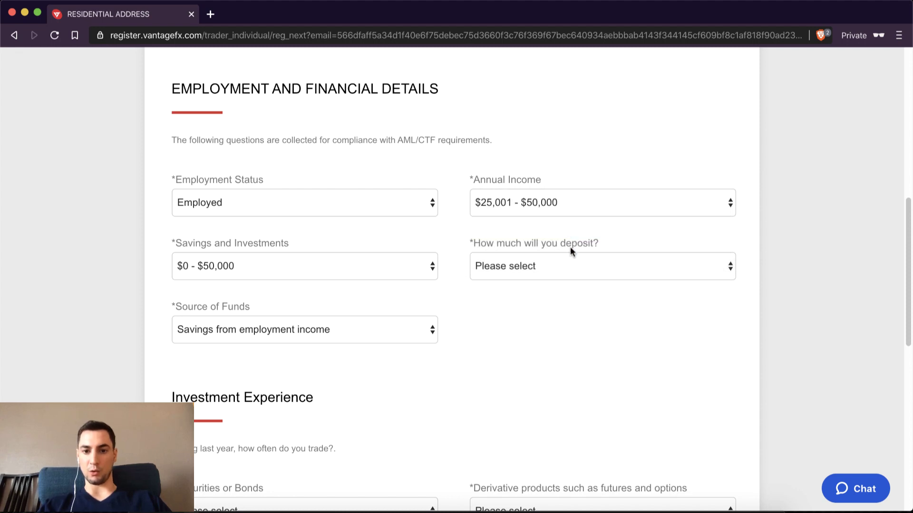
click(579, 268)
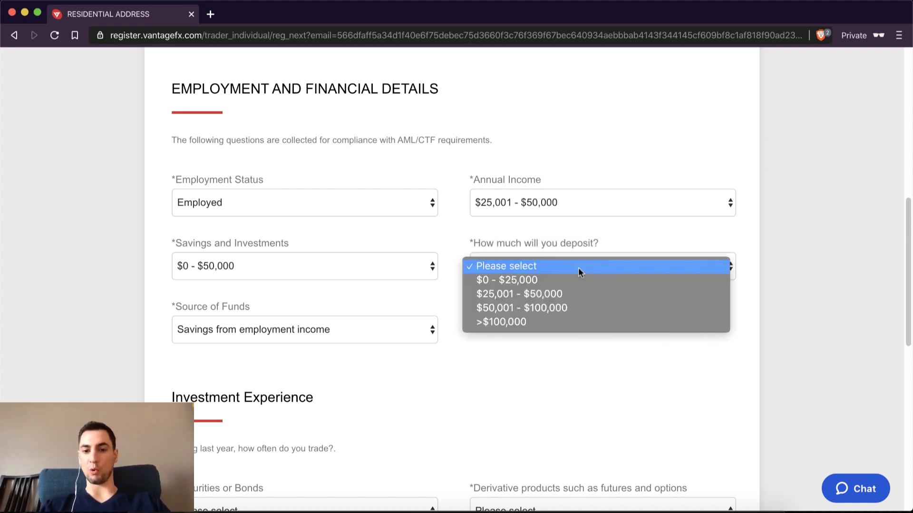
click(535, 295)
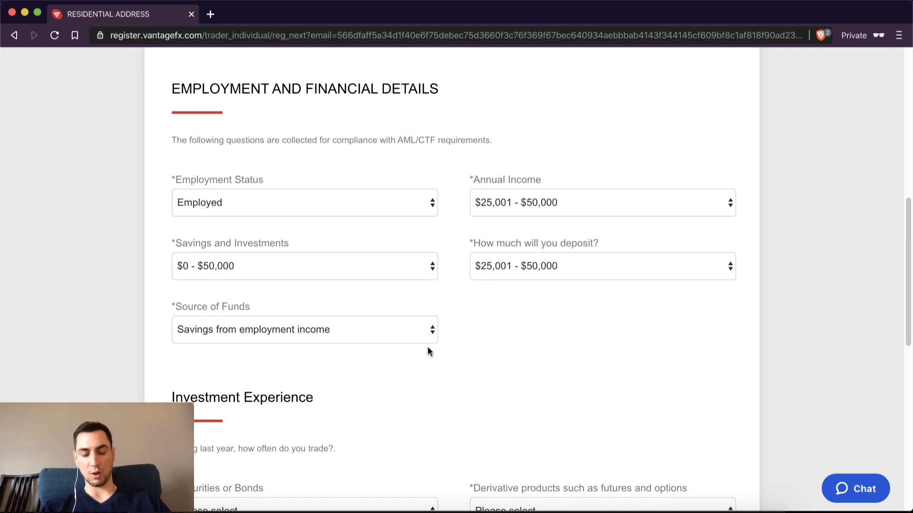
scroll(428, 351, down, 6)
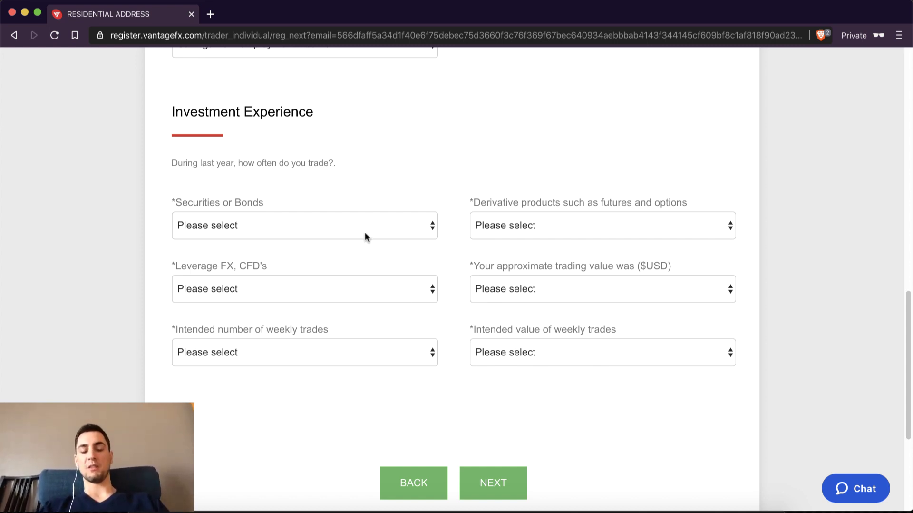
Step: Set Securities or Bonds and Leverage FX, CFD's trading to Monthly, and weekly trades to 1 - 15
click(431, 230)
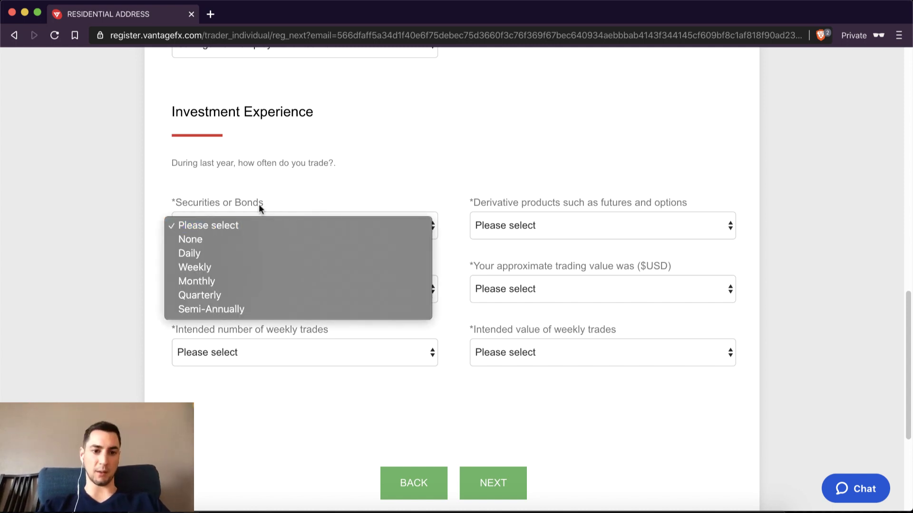
click(232, 281)
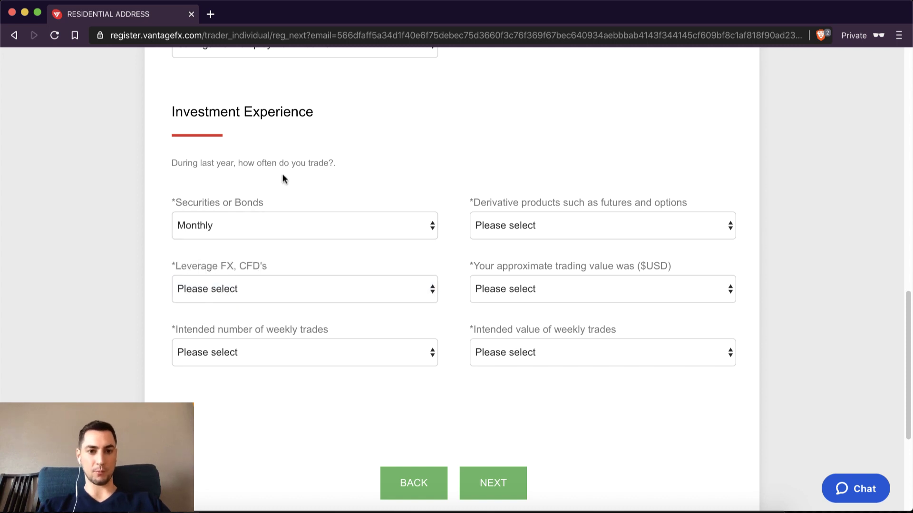
click(416, 289)
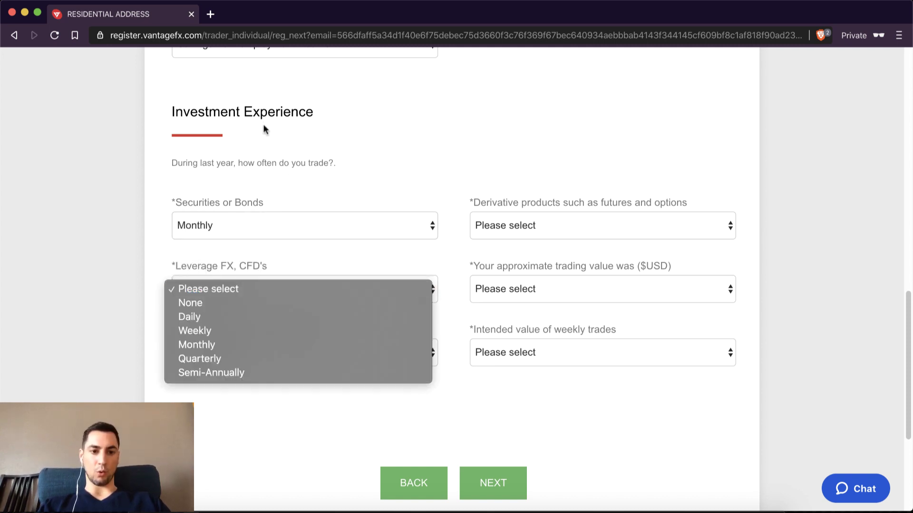
click(293, 164)
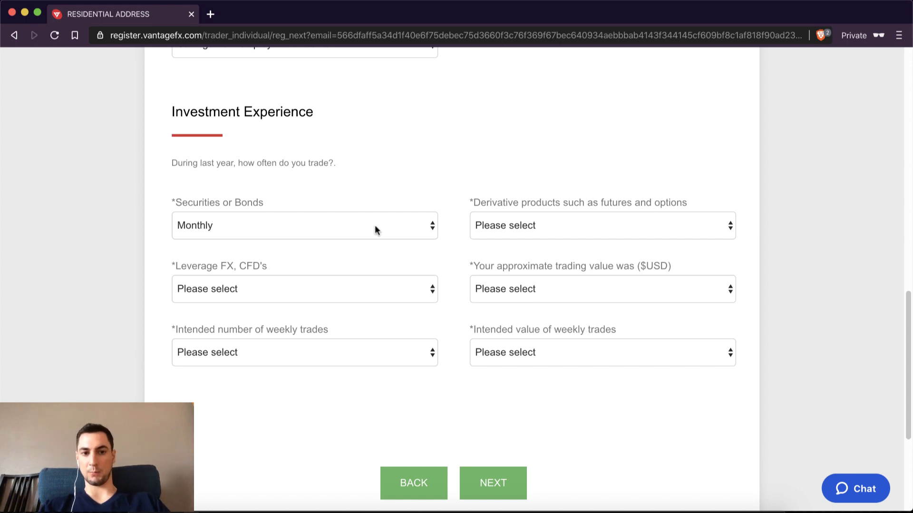
click(417, 289)
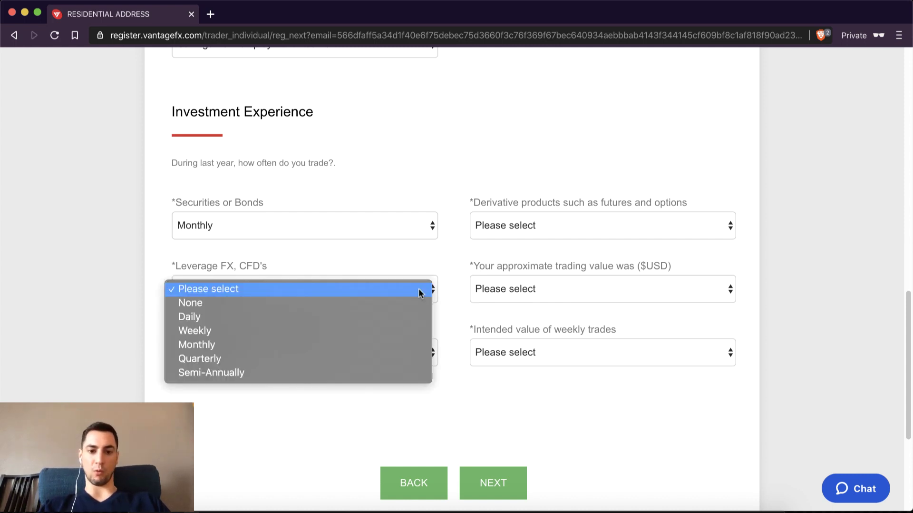
click(271, 347)
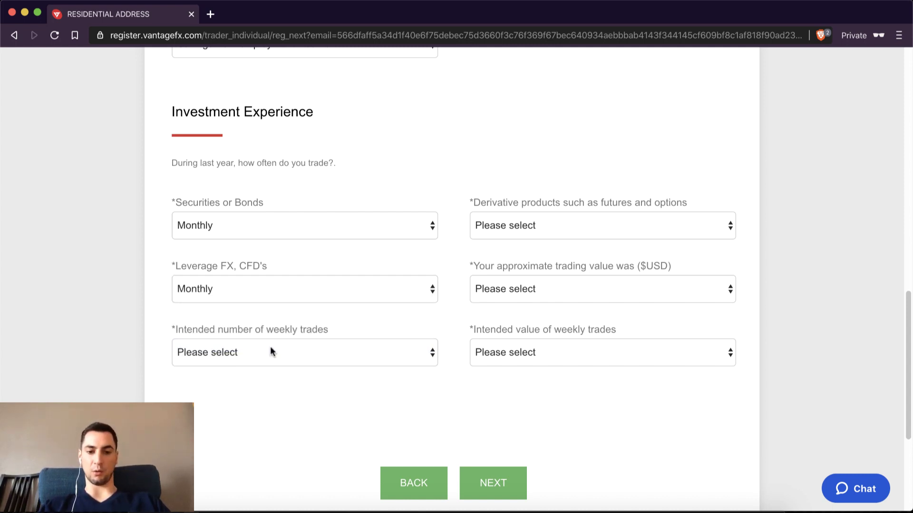
click(387, 354)
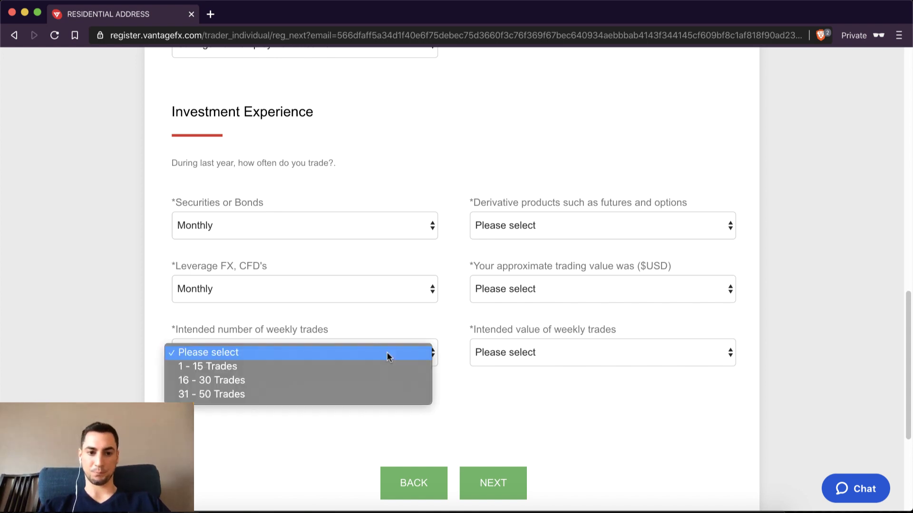
click(248, 368)
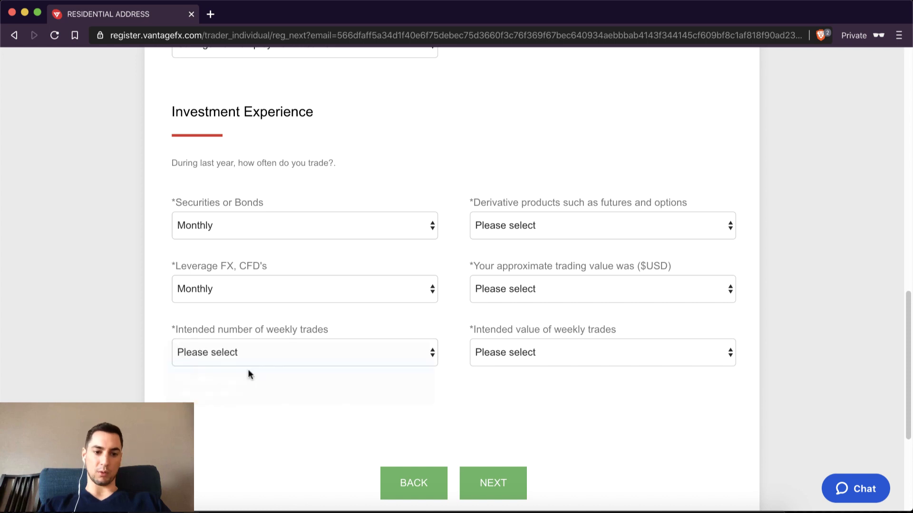
Step: Set derivatives to Monthly, trading value $0 - $50,000, weekly value 1,001 - 2,500 USD, and submit
click(594, 231)
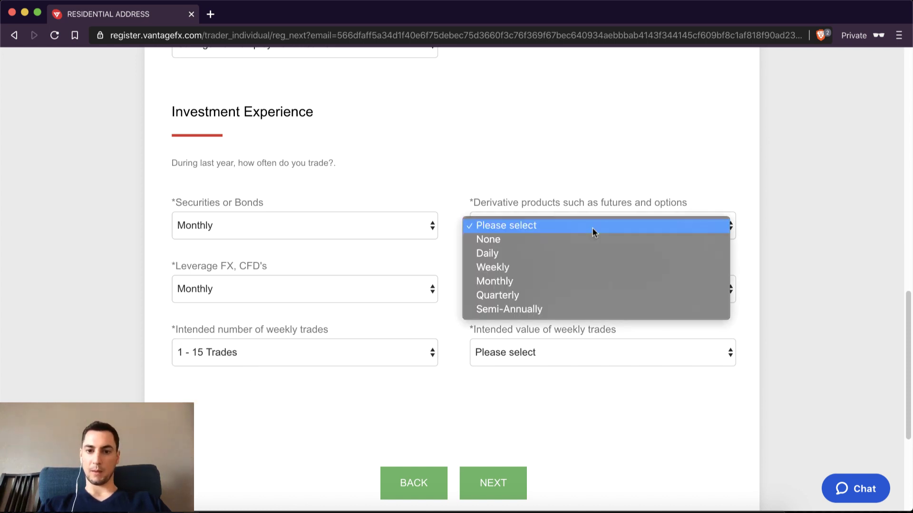
click(573, 279)
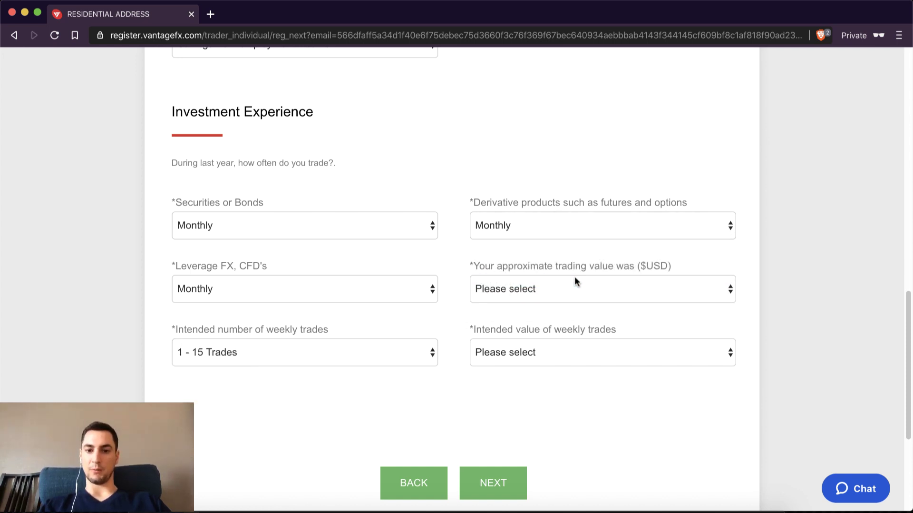
click(580, 287)
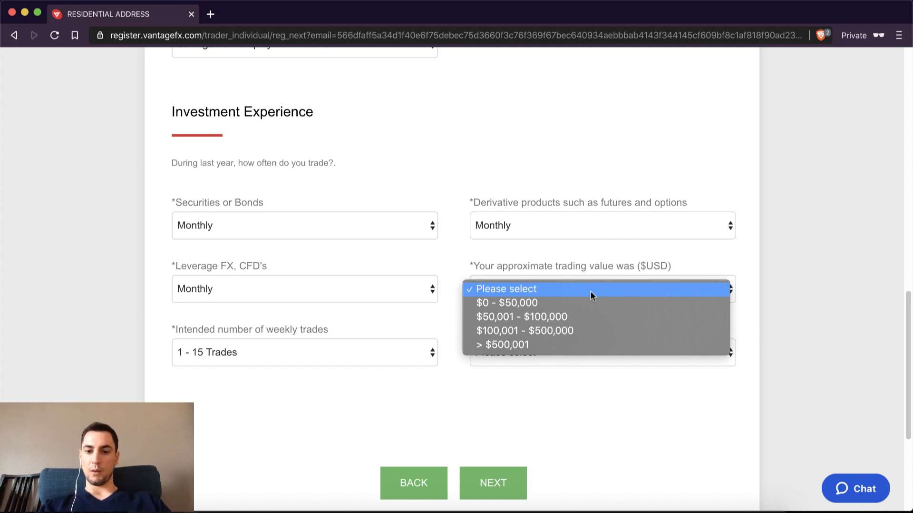
click(548, 301)
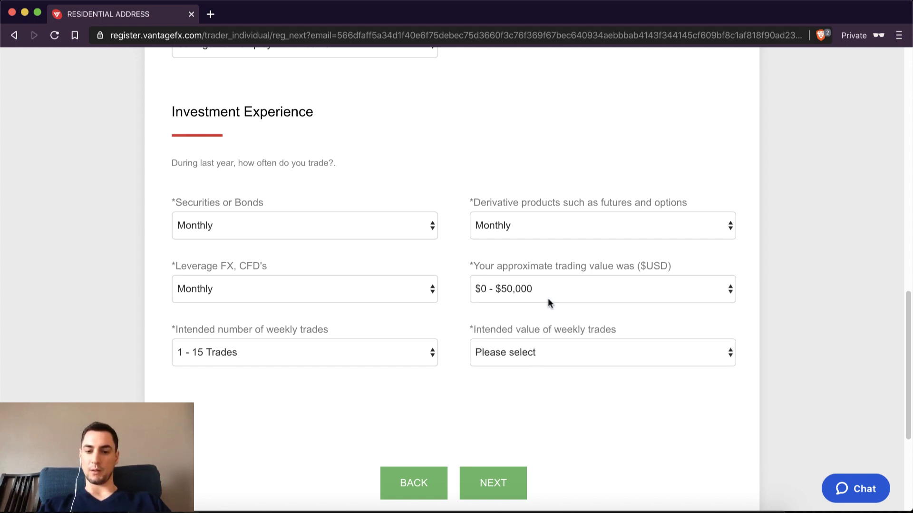
click(585, 349)
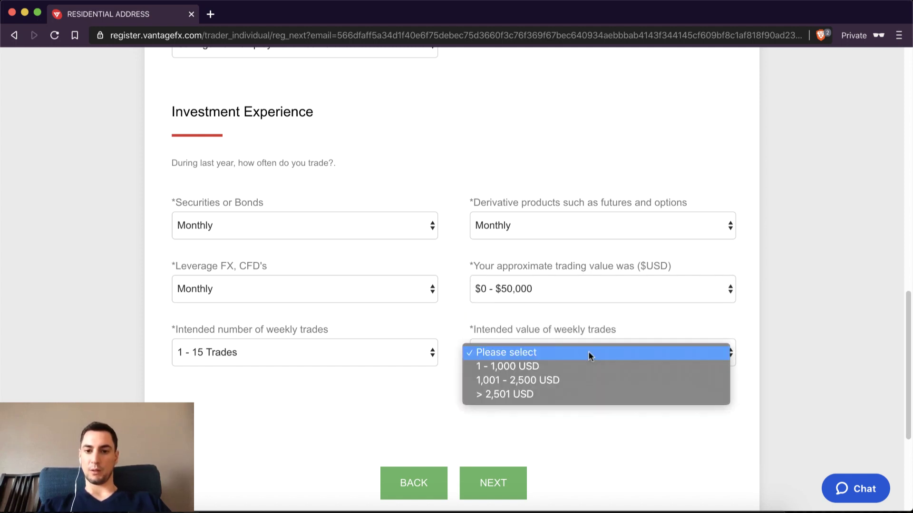
click(567, 379)
scroll(566, 380, down, 3)
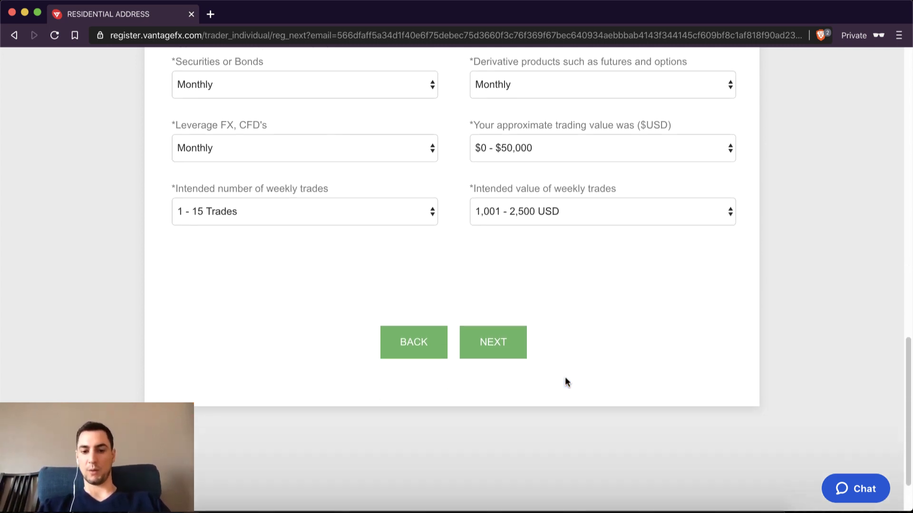
scroll(566, 381, up, 3)
scroll(567, 381, down, 2)
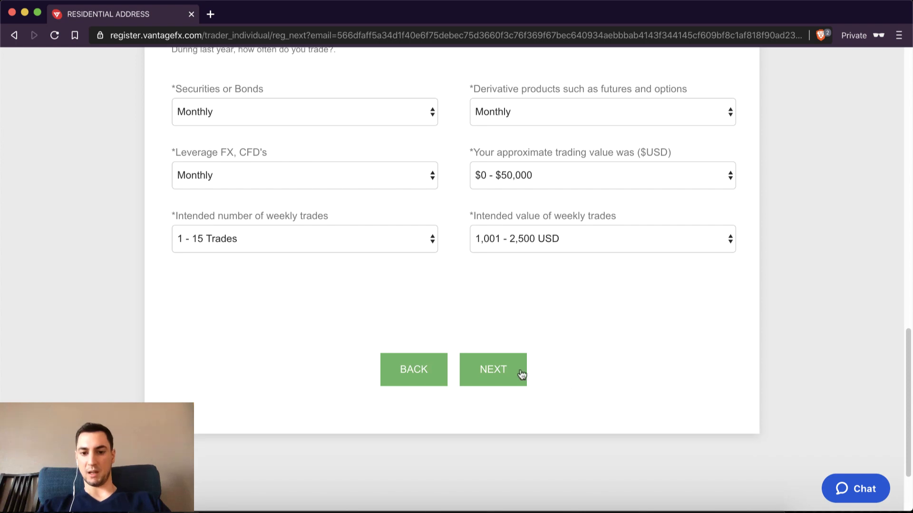
click(497, 370)
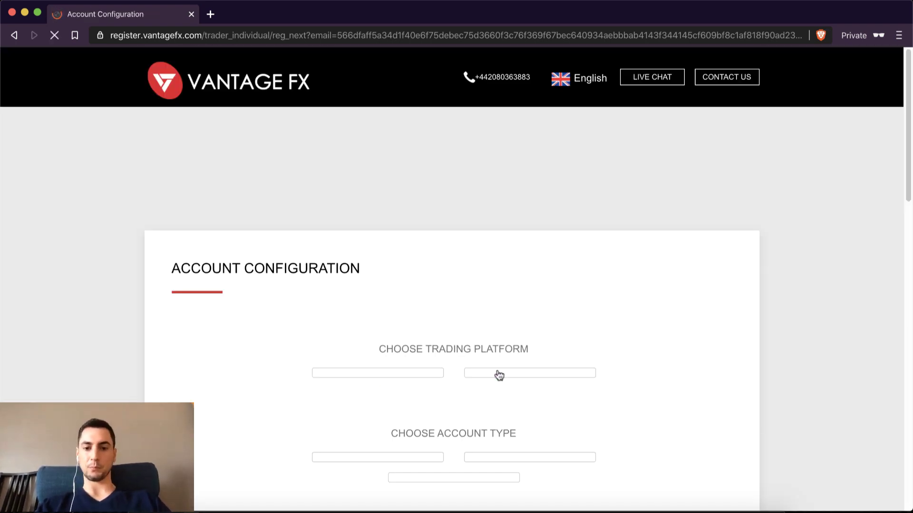
Step: Choose MetaTrader 4, the RAW account type, and EUR as the account currency
scroll(499, 375, down, 3)
scroll(498, 375, down, 1)
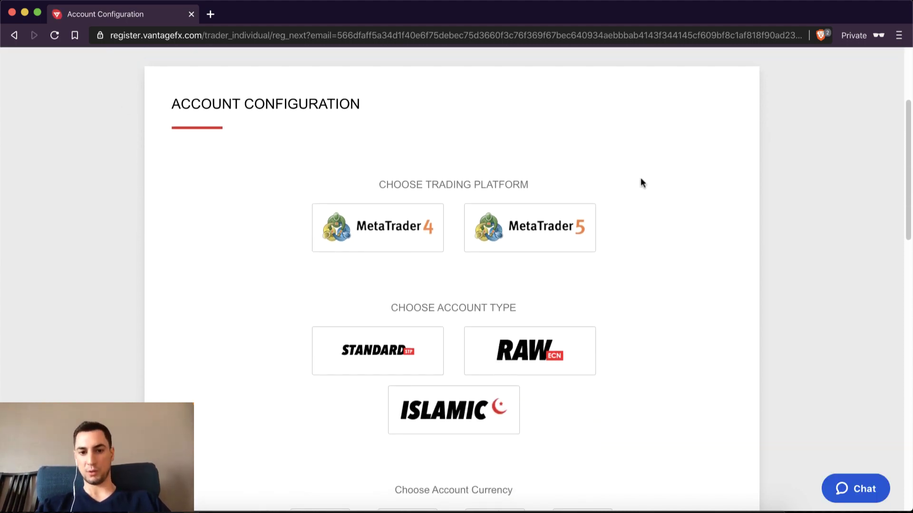
scroll(641, 182, down, 1)
click(414, 226)
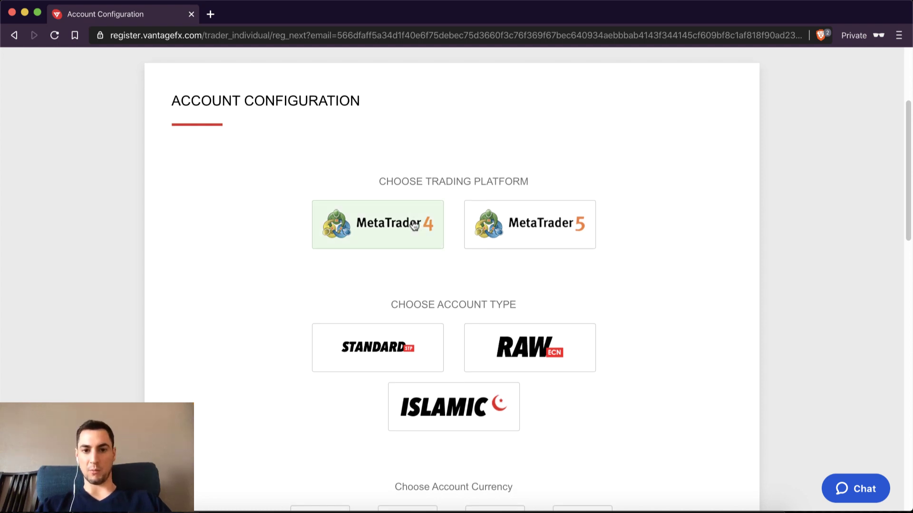
scroll(628, 269, down, 2)
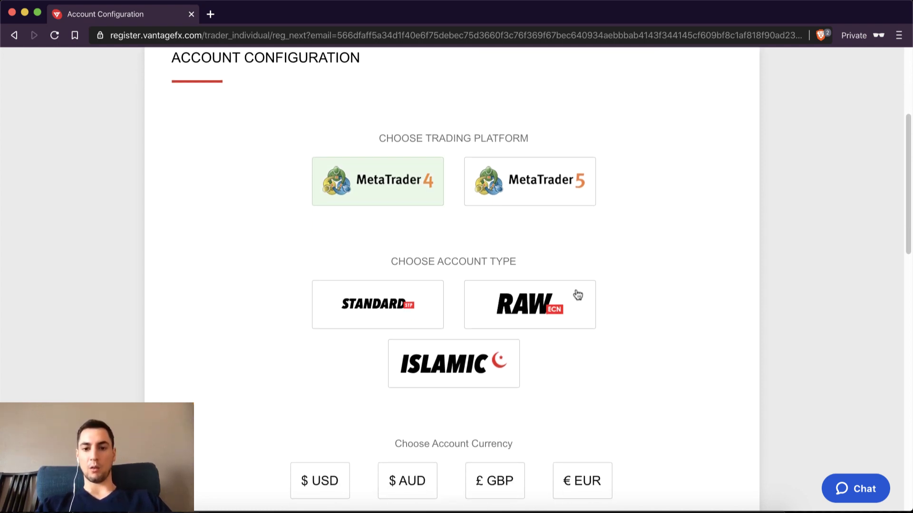
click(544, 303)
scroll(542, 300, down, 1)
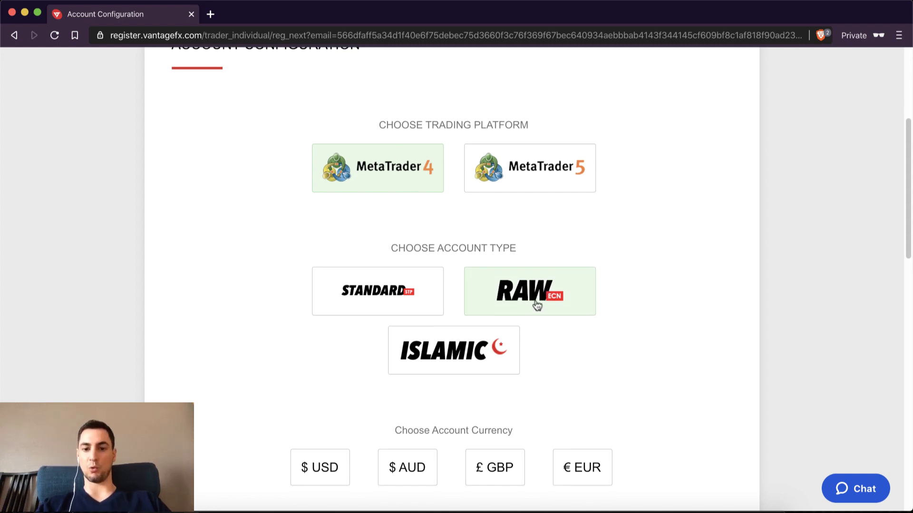
scroll(536, 305, down, 5)
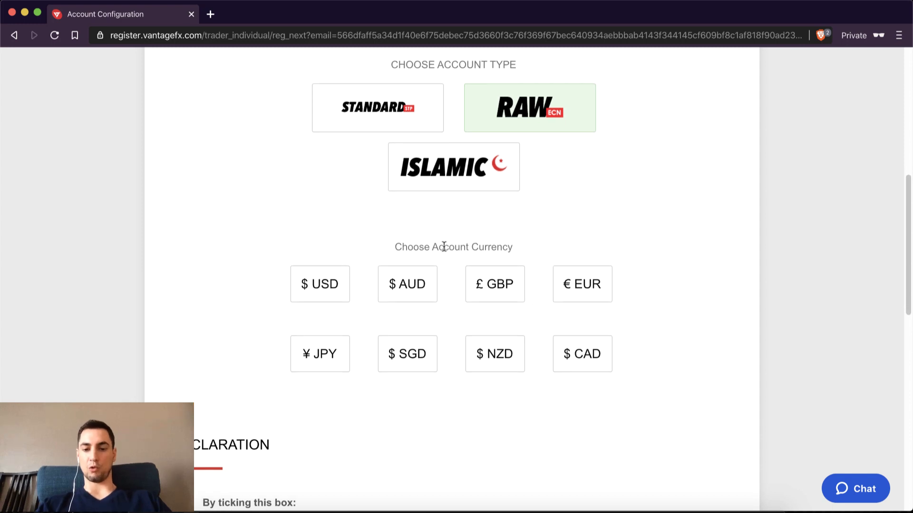
click(583, 292)
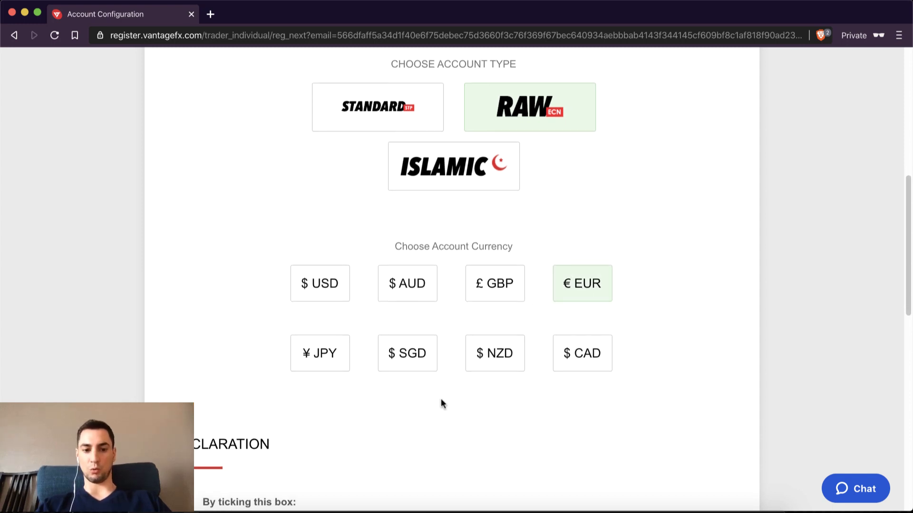
Step: Accept the declaration terms and submit the account configuration
scroll(441, 397, down, 6)
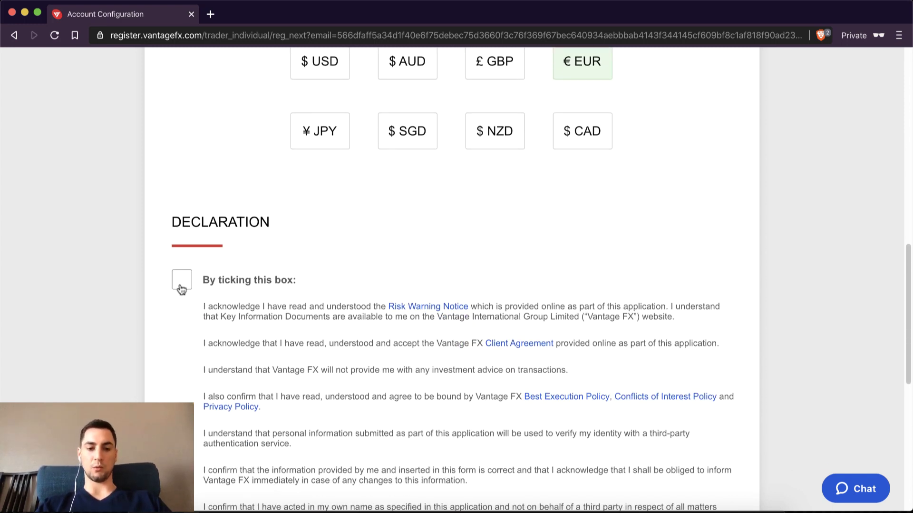
click(180, 283)
scroll(321, 269, down, 8)
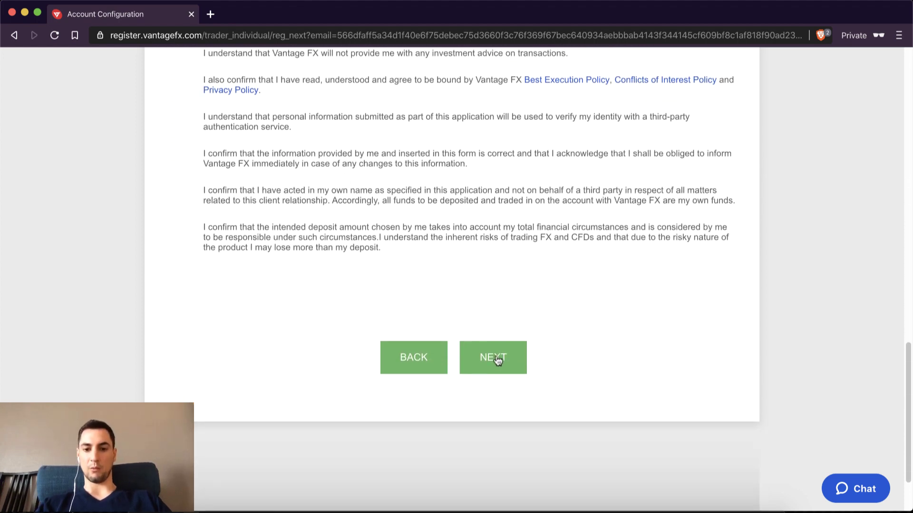
click(496, 357)
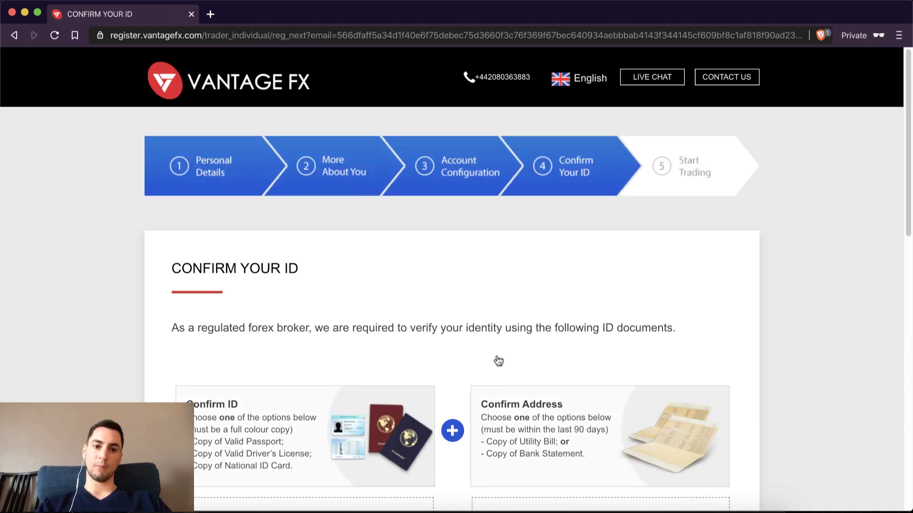
Step: Finish registration without uploading ID documents and follow the success-page link to the Secure Client Portal
scroll(498, 360, down, 2)
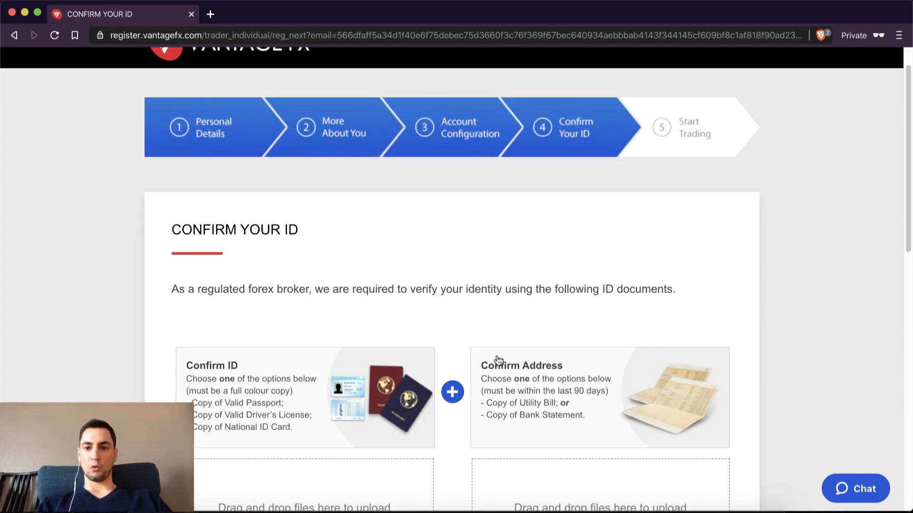
scroll(499, 360, down, 3)
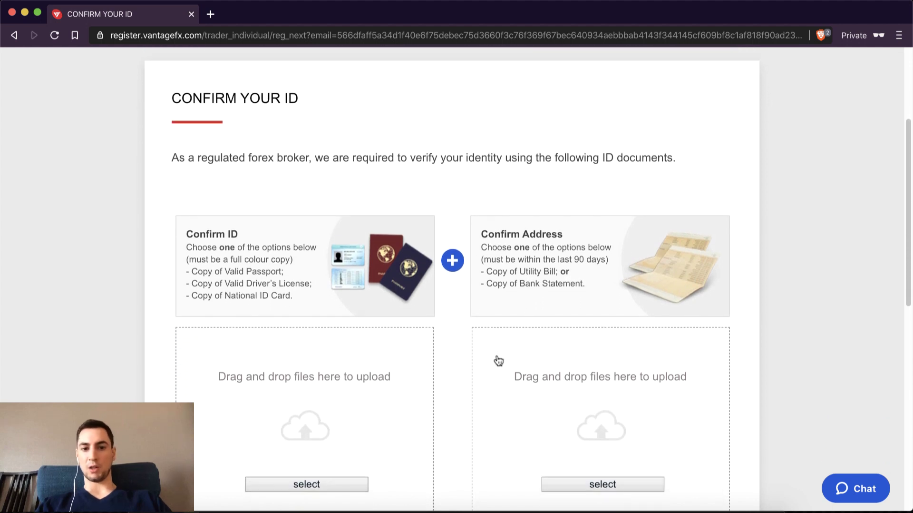
scroll(498, 360, down, 1)
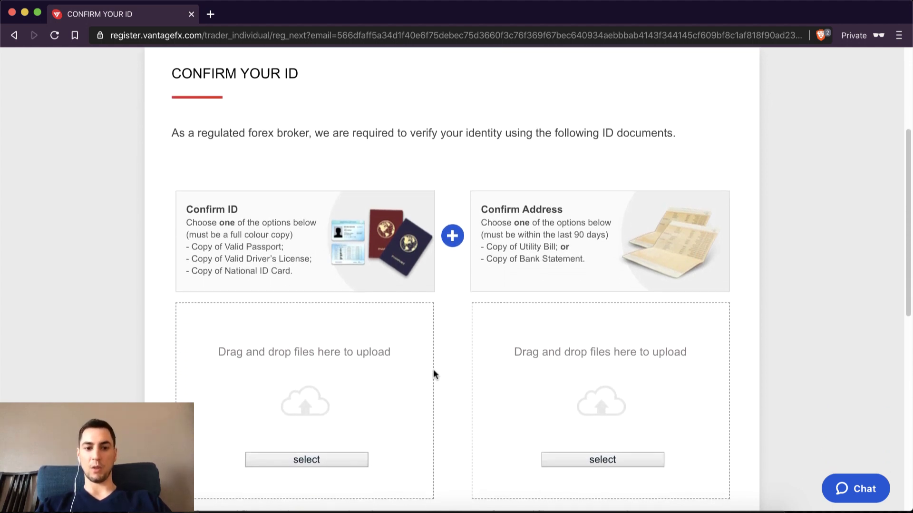
scroll(433, 369, down, 3)
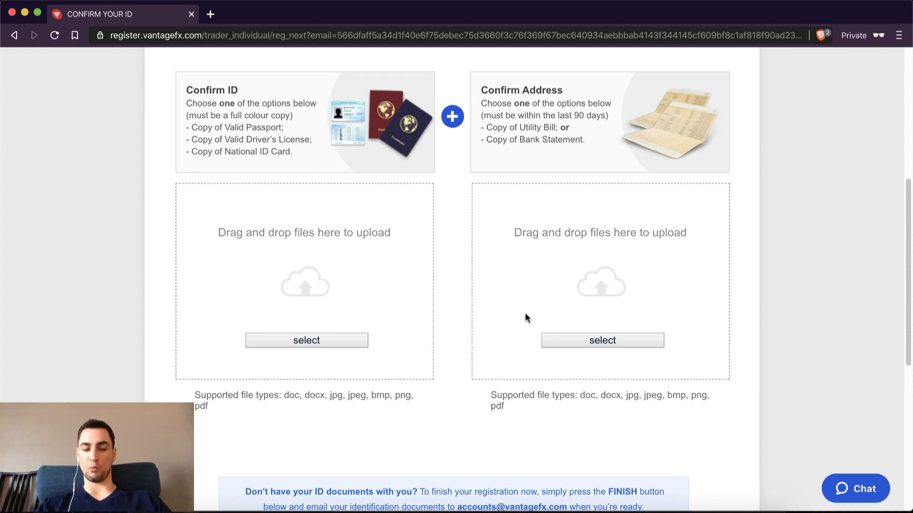
scroll(525, 312, down, 5)
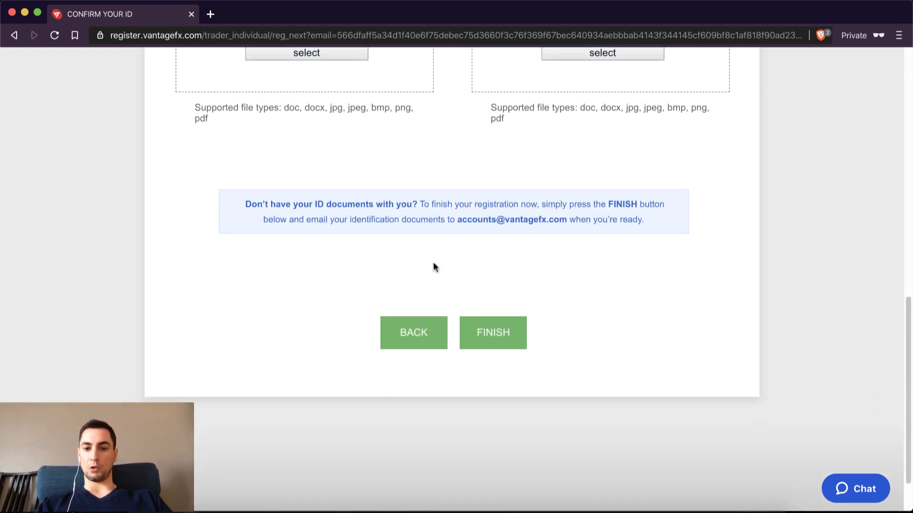
scroll(434, 266, up, 2)
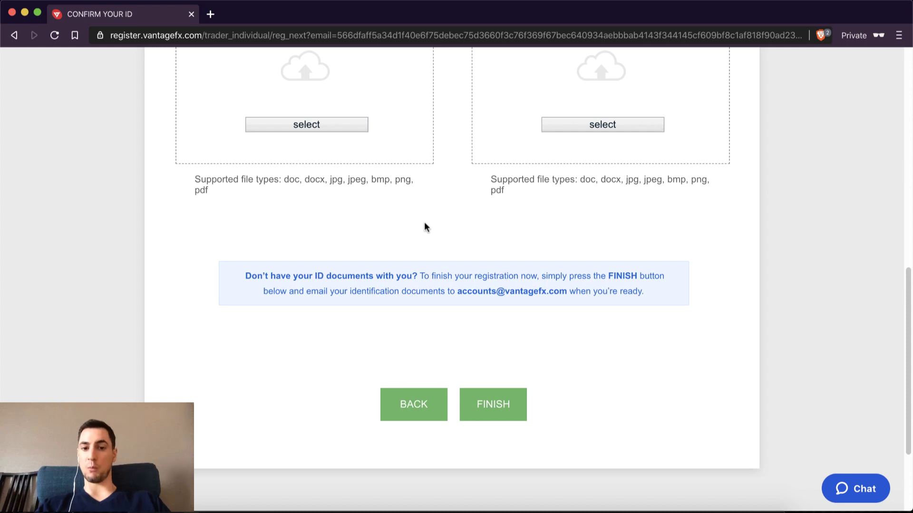
scroll(424, 221, up, 1)
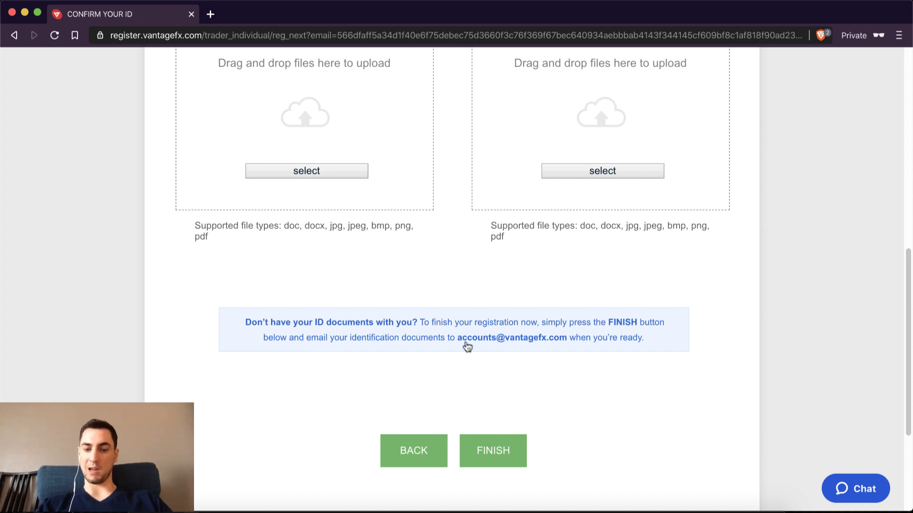
scroll(504, 385, up, 4)
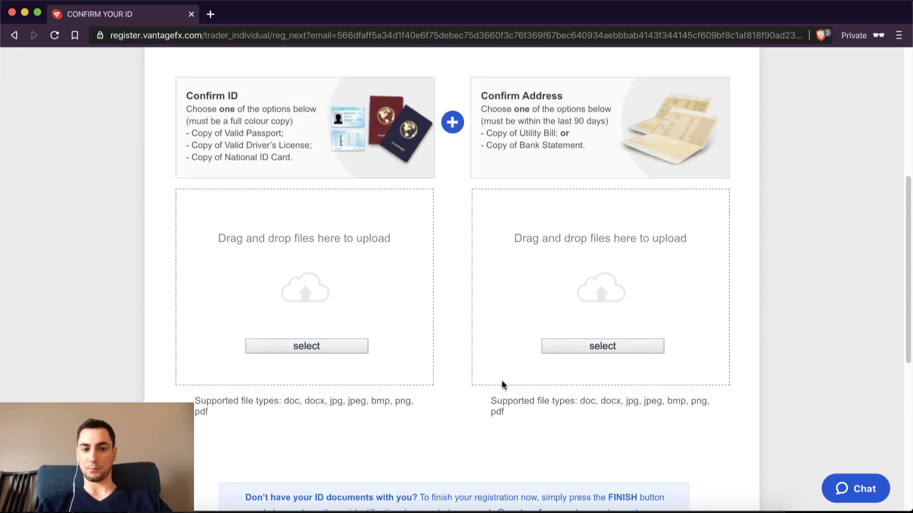
scroll(504, 383, down, 6)
click(495, 375)
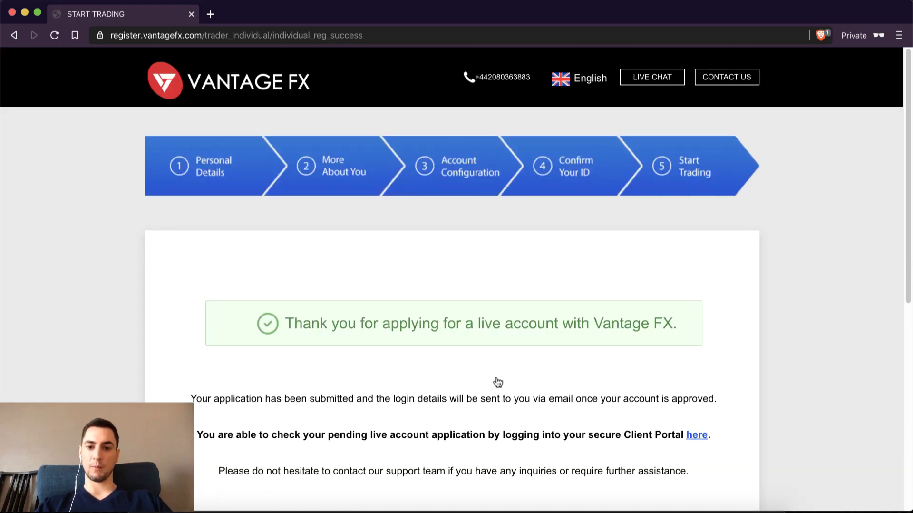
scroll(498, 381, down, 2)
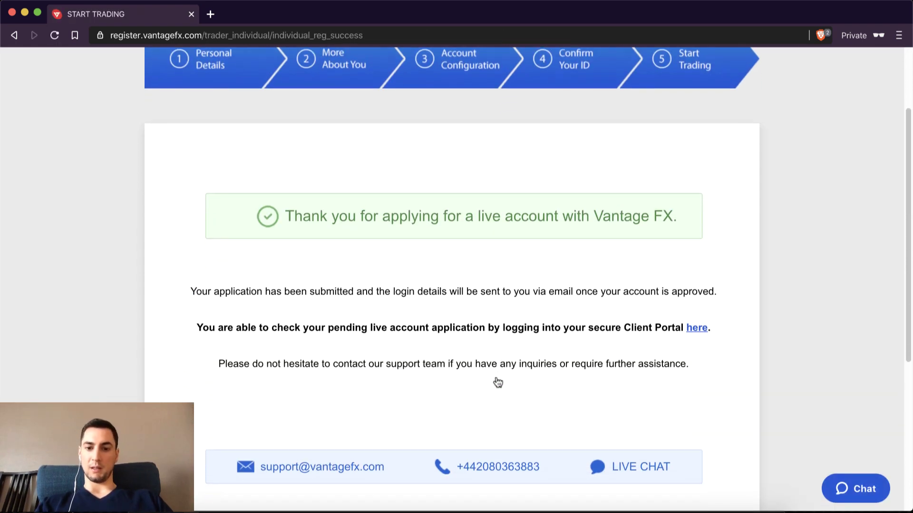
click(701, 328)
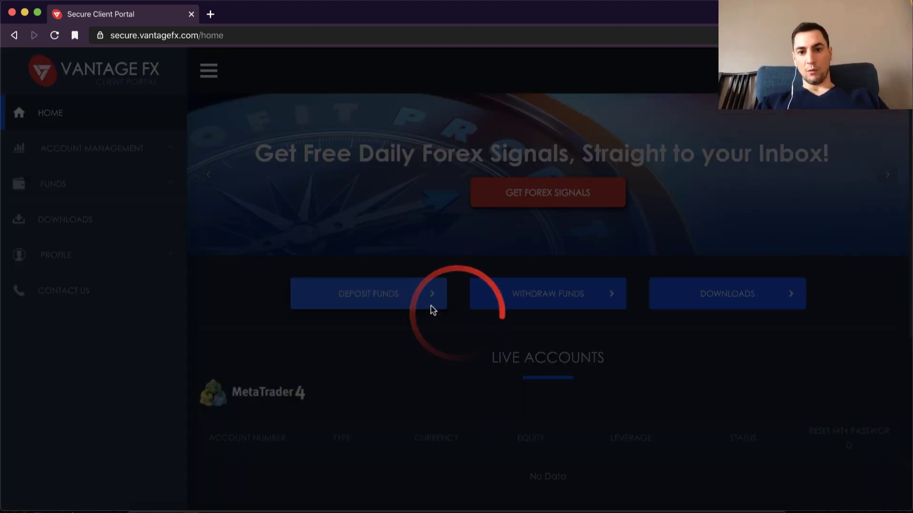
Step: Go to Account Management > Live Accounts to view the MetaTrader 4 Raw ECN EUR account
scroll(432, 309, down, 5)
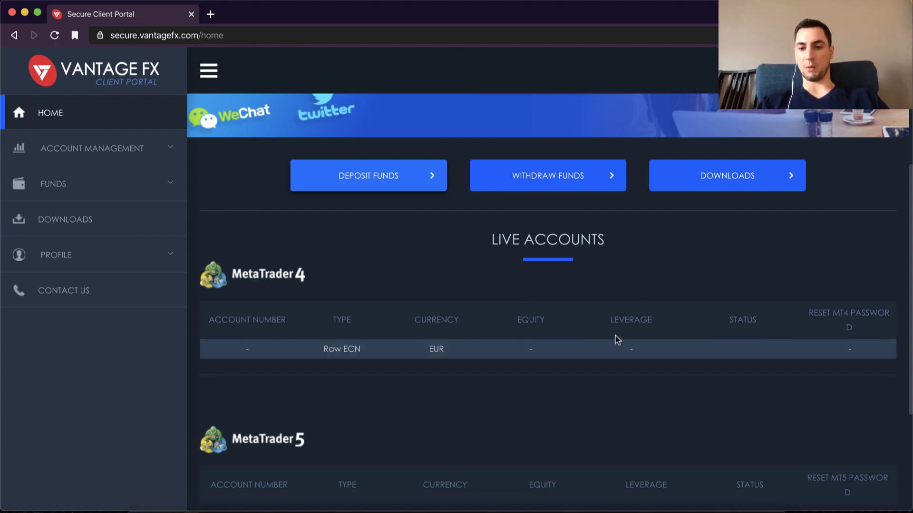
scroll(568, 309, up, 3)
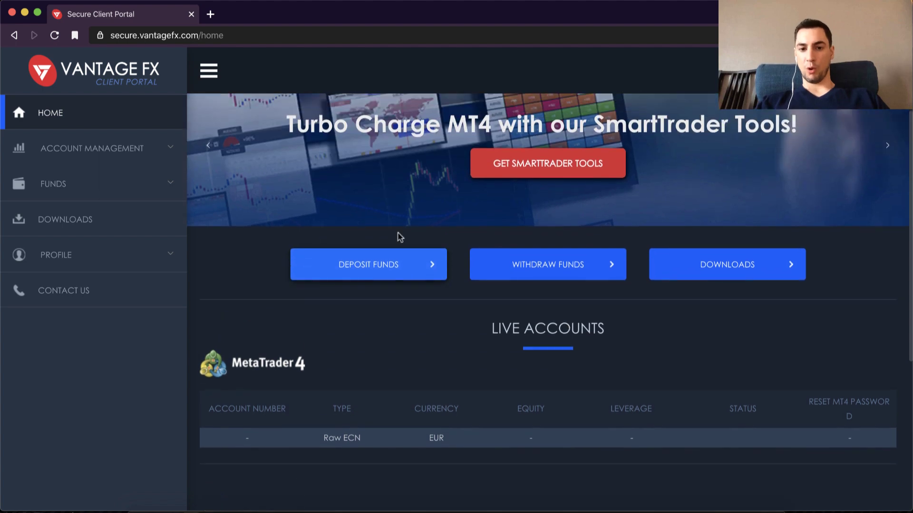
scroll(464, 429, down, 3)
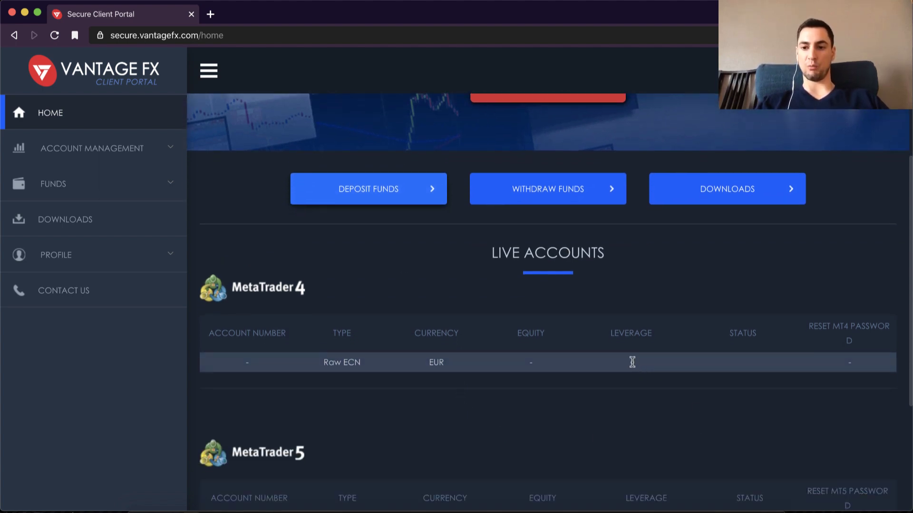
scroll(632, 362, down, 5)
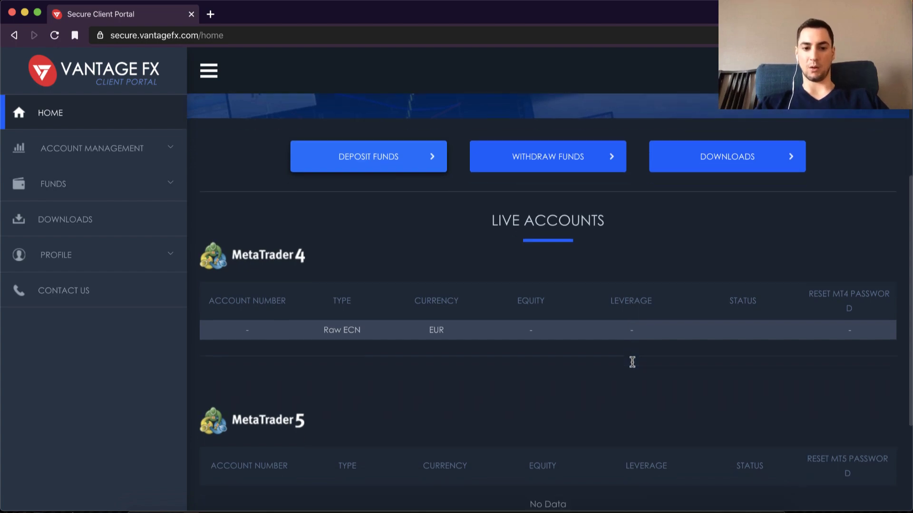
scroll(632, 367, up, 9)
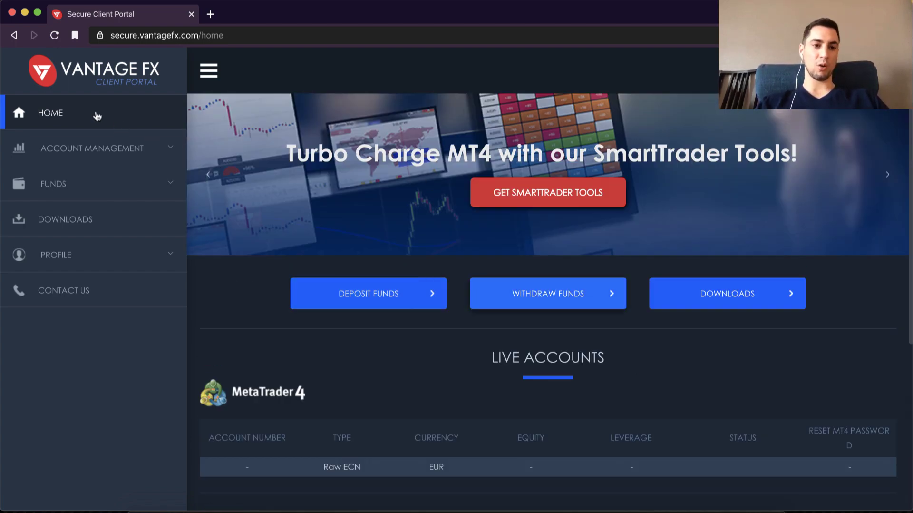
click(158, 153)
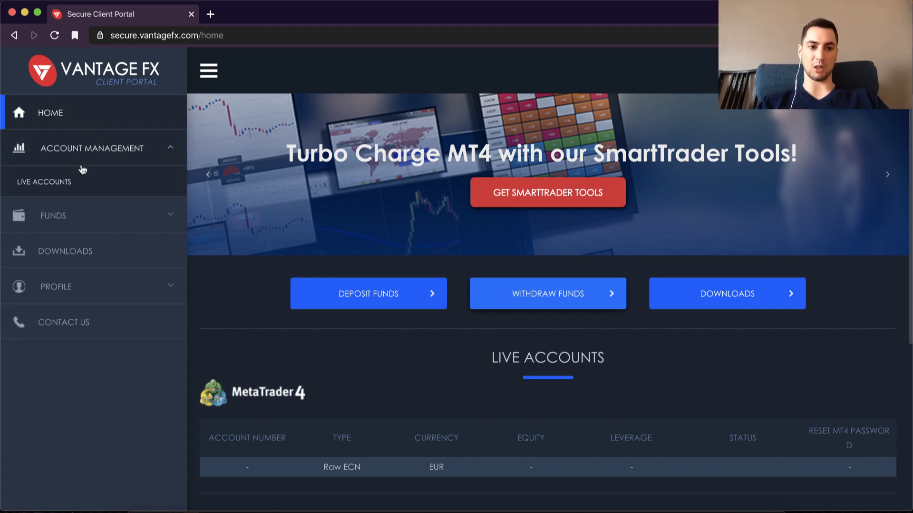
click(52, 183)
scroll(473, 398, down, 3)
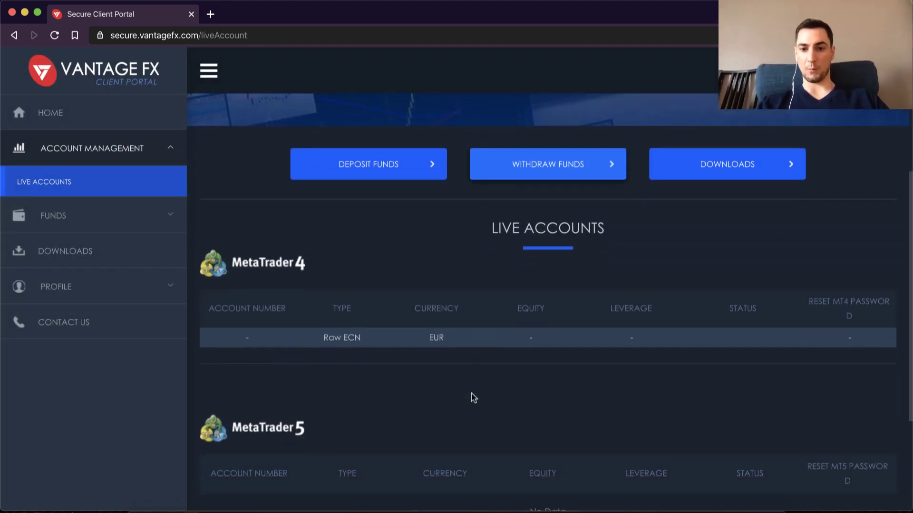
scroll(473, 397, up, 3)
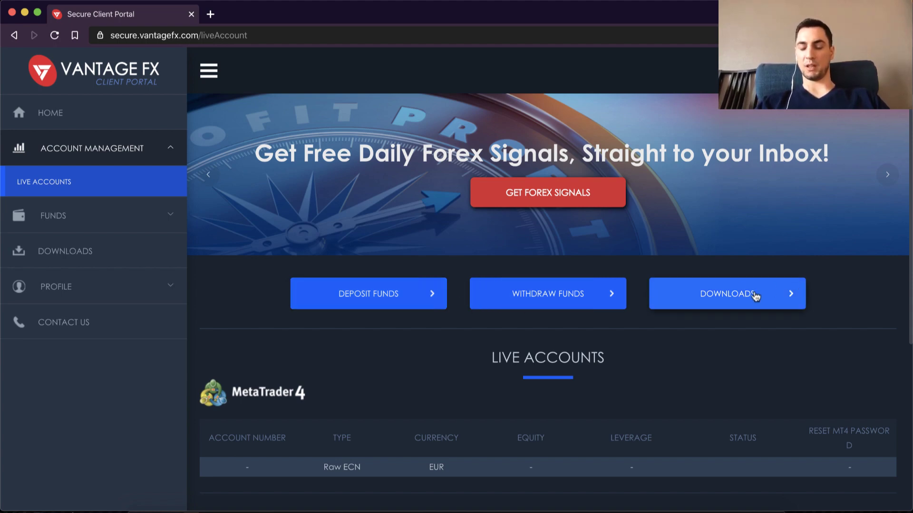
Step: Open Deposit Funds and browse the Visa, SWIFT, Skrill, Neteller and PayPal deposit methods
click(365, 298)
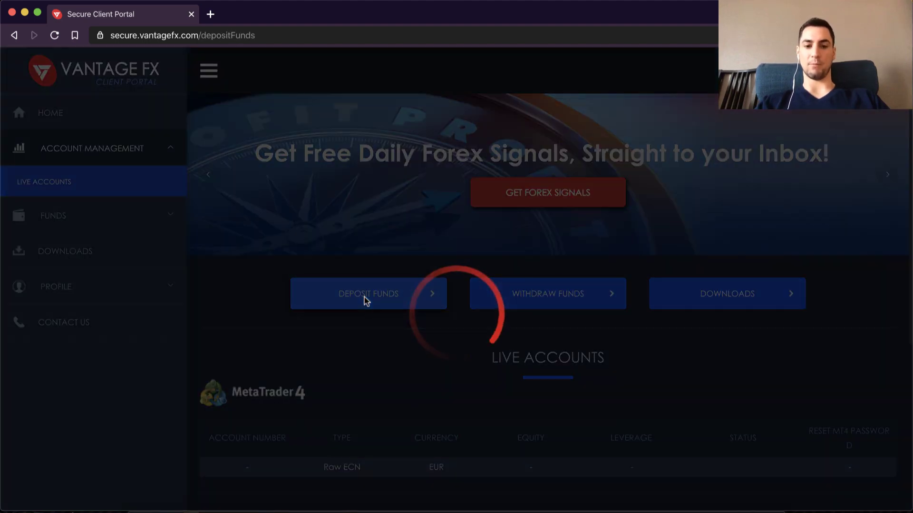
scroll(365, 300, down, 3)
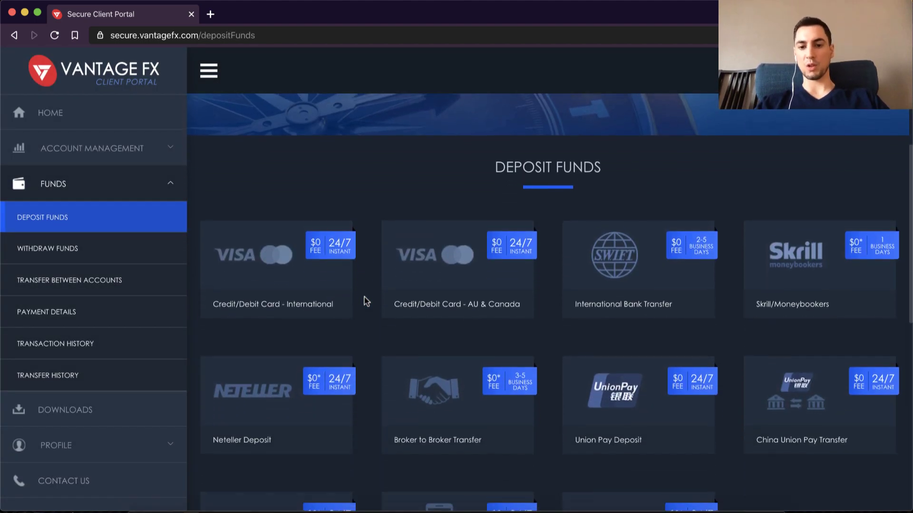
scroll(365, 298, down, 5)
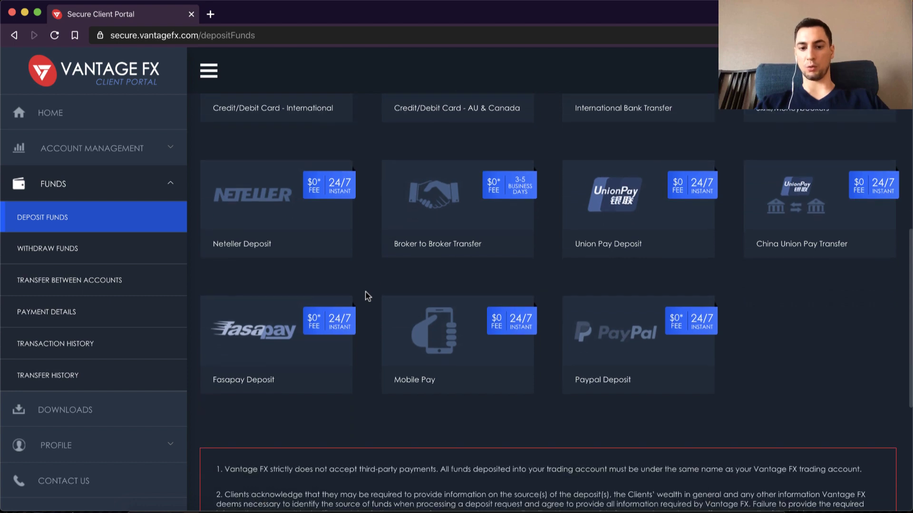
scroll(367, 297, up, 3)
scroll(368, 296, up, 3)
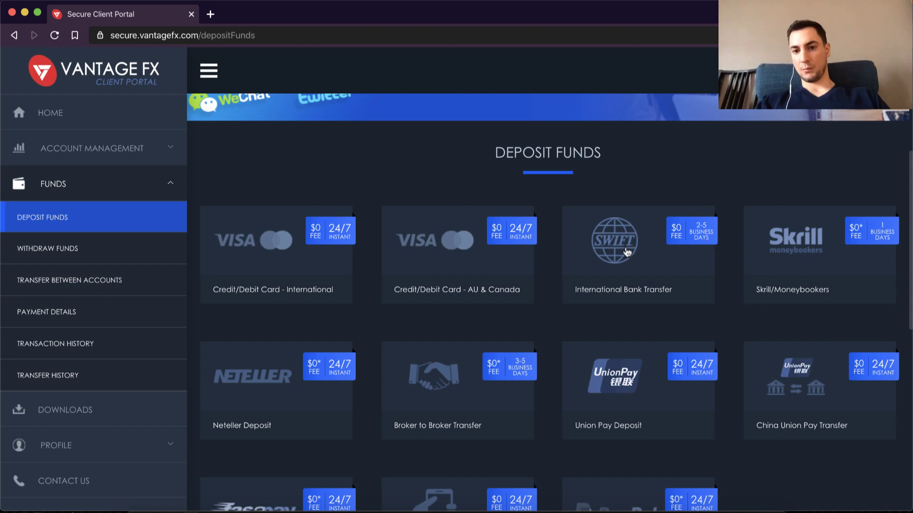
scroll(805, 259, down, 1)
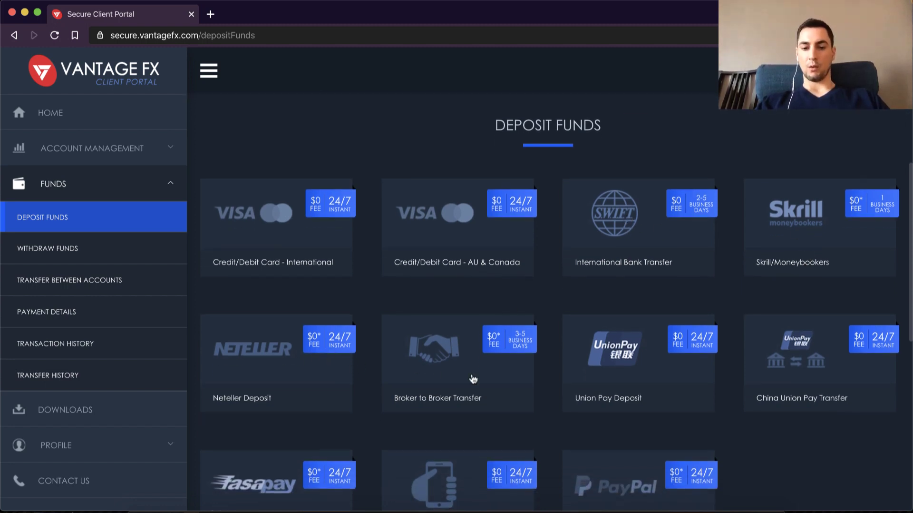
scroll(473, 379, down, 1)
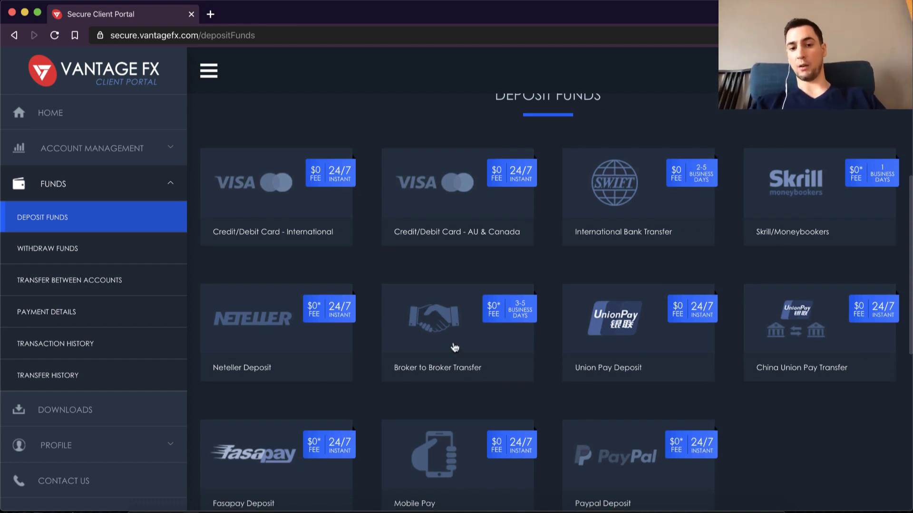
scroll(454, 347, down, 2)
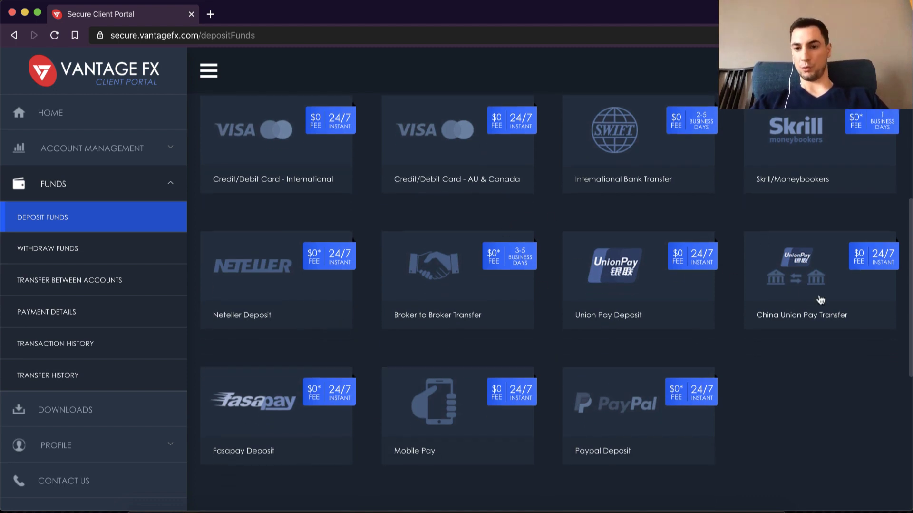
scroll(544, 434, down, 4)
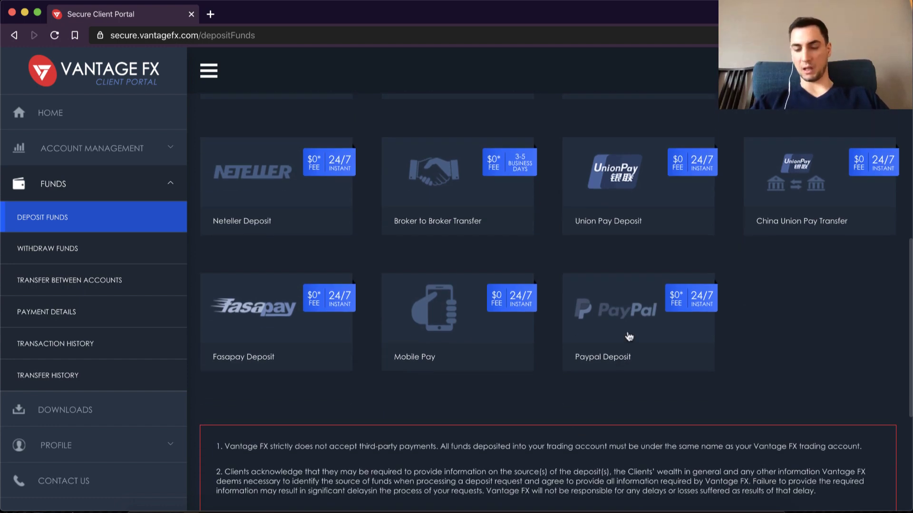
scroll(629, 336, down, 1)
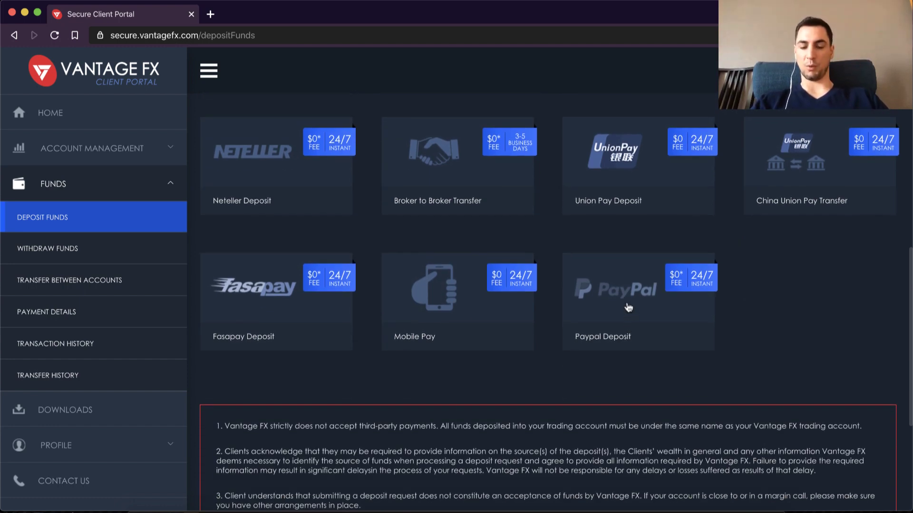
scroll(628, 307, down, 10)
scroll(474, 310, up, 20)
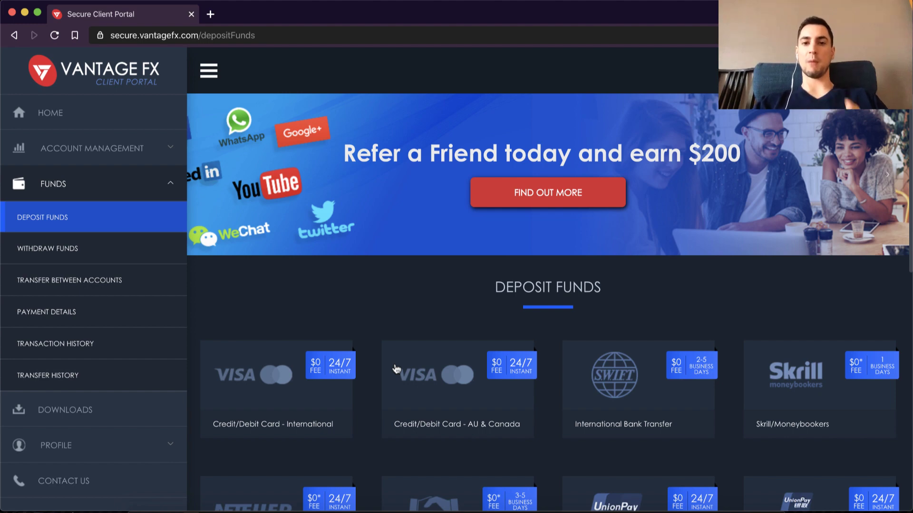
scroll(396, 369, down, 3)
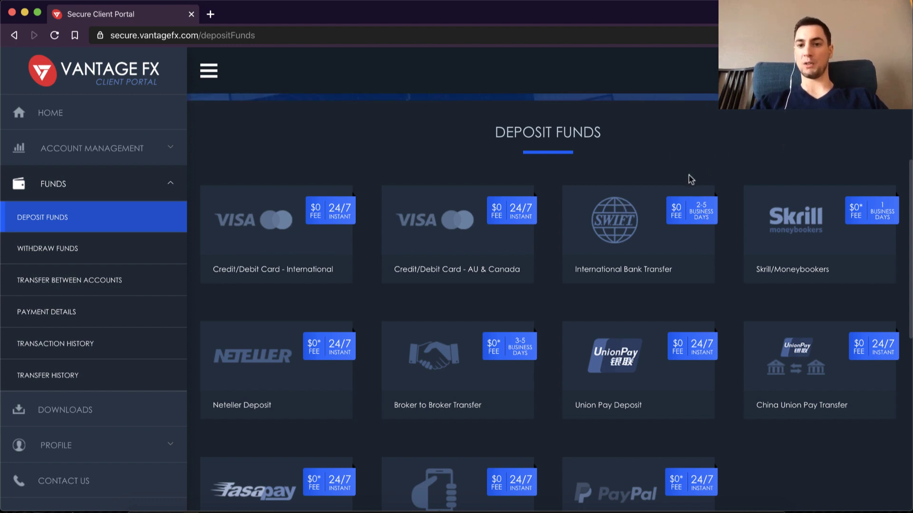
scroll(643, 245, up, 3)
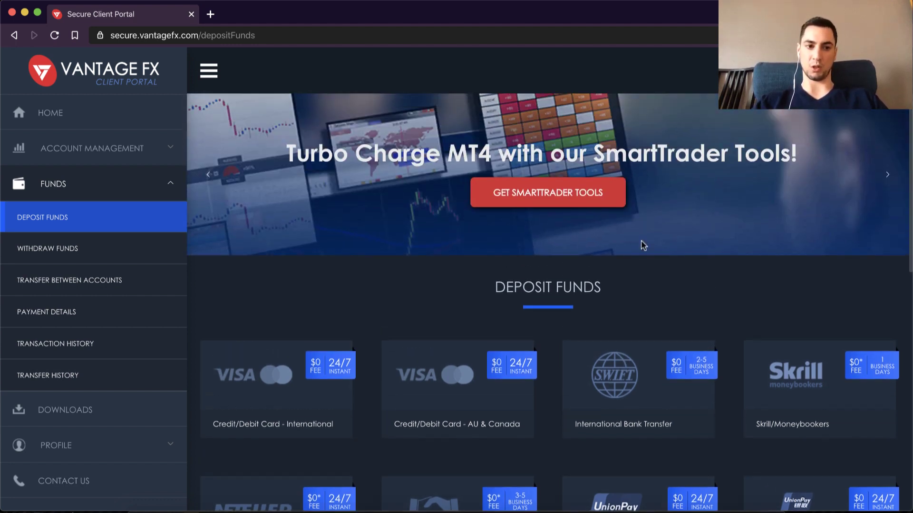
Step: Inspect the Withdraw Funds form's account list and funding-method options without choosing any
click(77, 250)
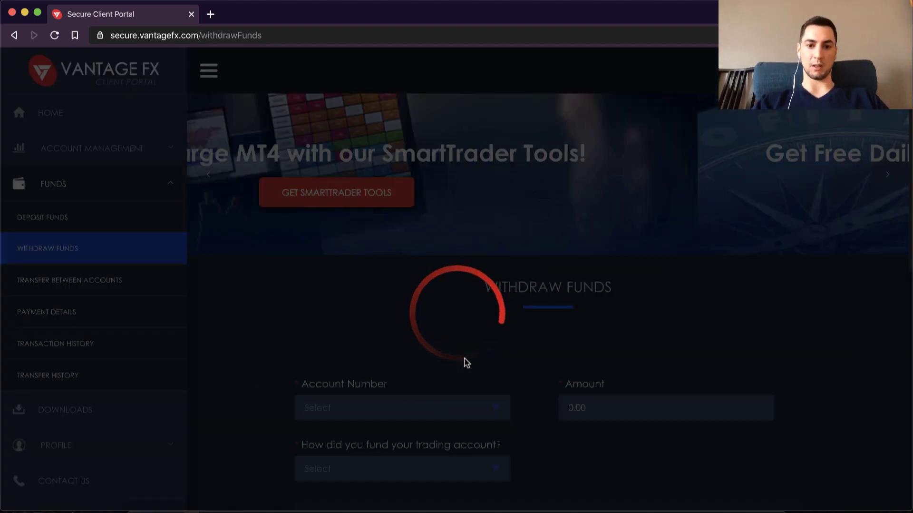
scroll(469, 342, down, 4)
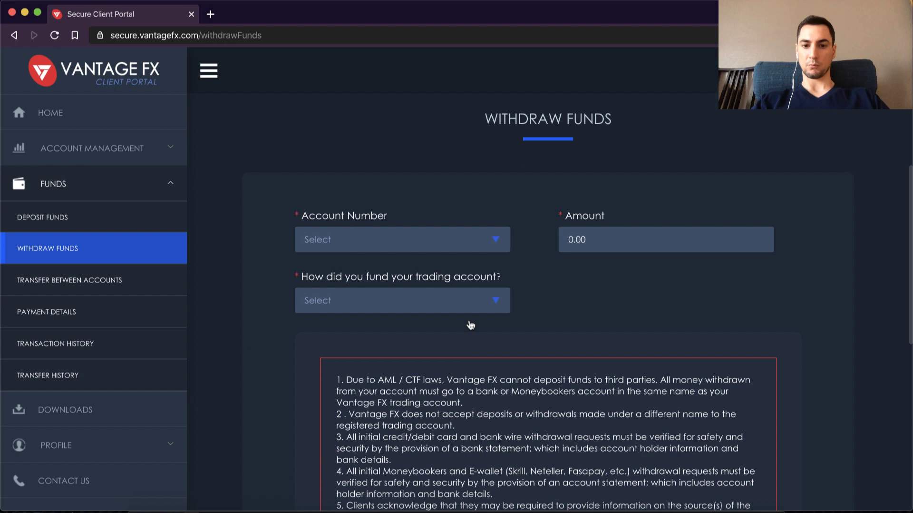
click(462, 246)
click(532, 279)
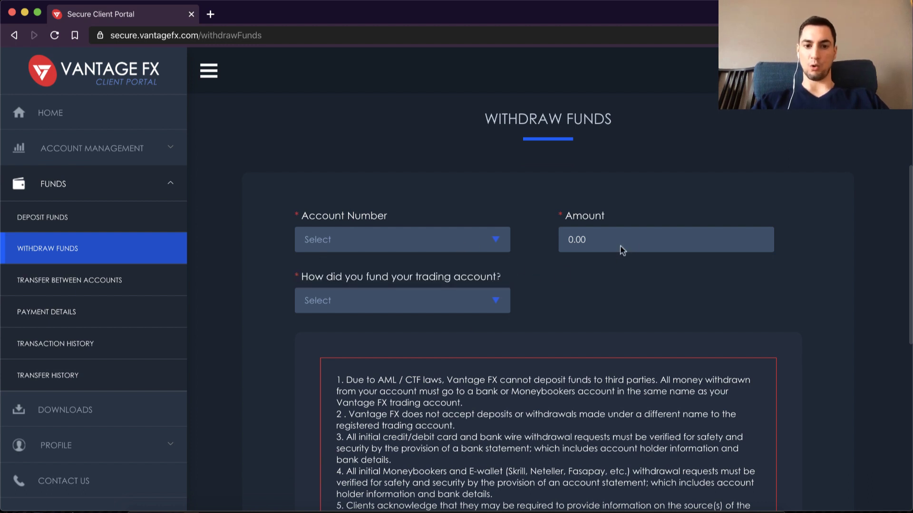
click(495, 303)
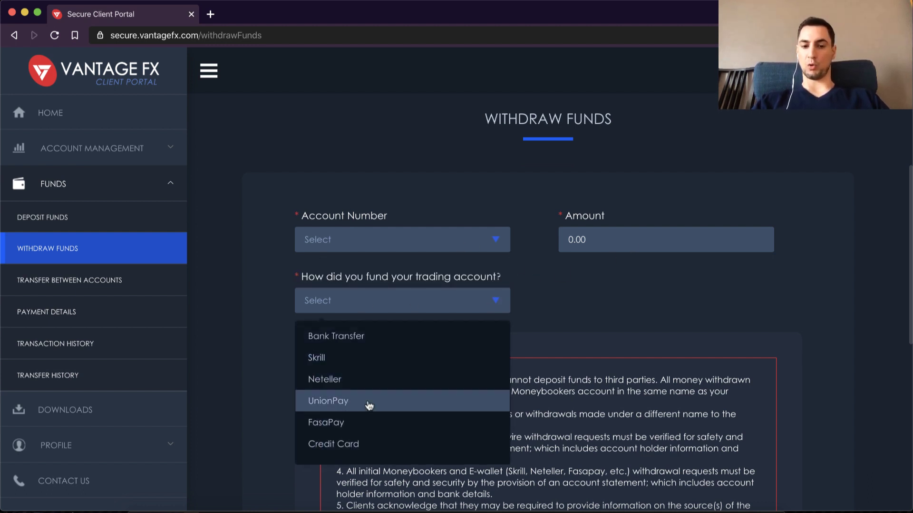
click(554, 292)
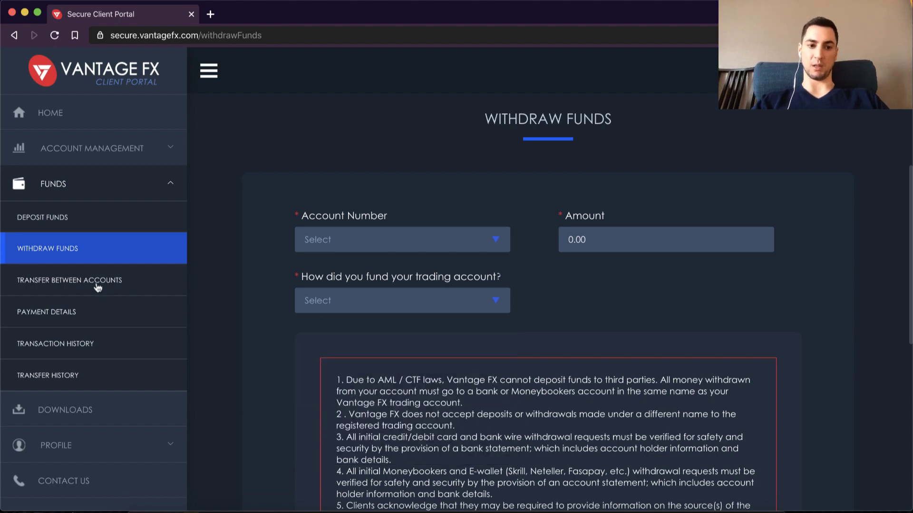
Step: Look over the Transfer Between Accounts form, then bring up Payment Details
click(97, 285)
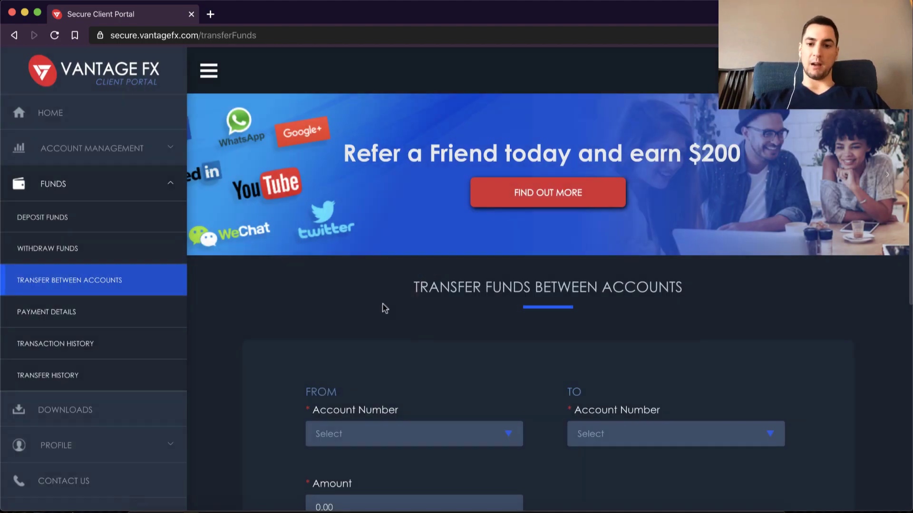
scroll(384, 308, down, 3)
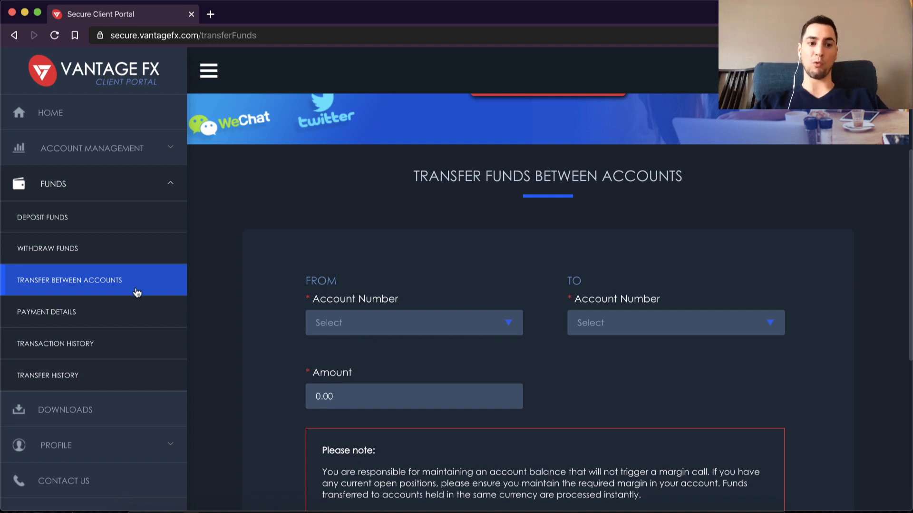
click(66, 315)
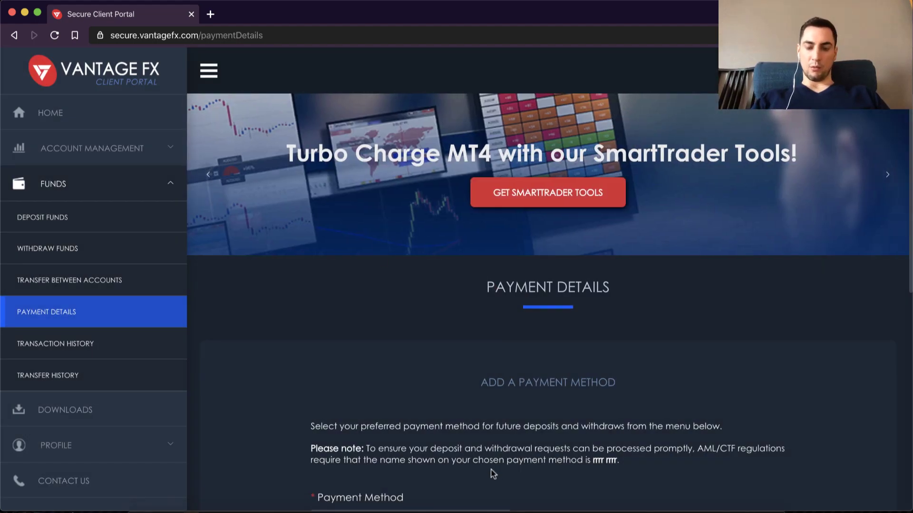
scroll(399, 424, down, 3)
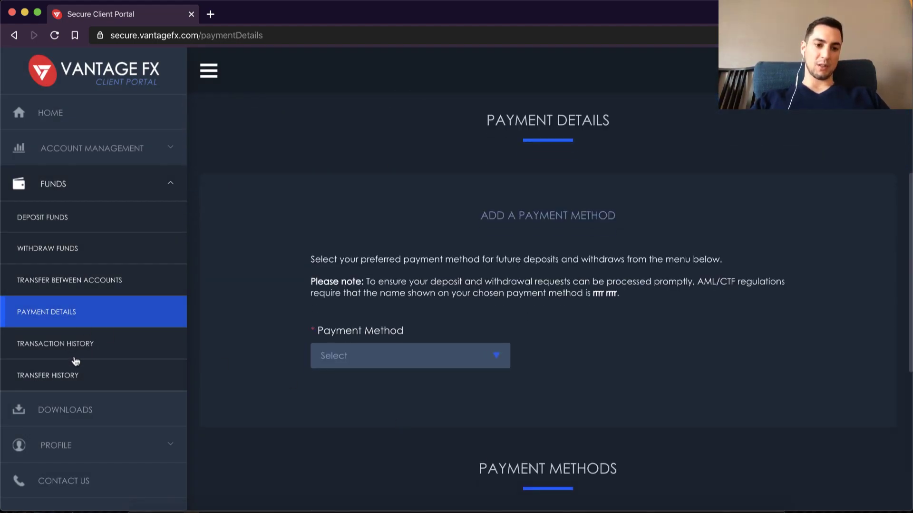
Step: Start the MetaTrader 4 for Windows download from the Downloads page
click(100, 415)
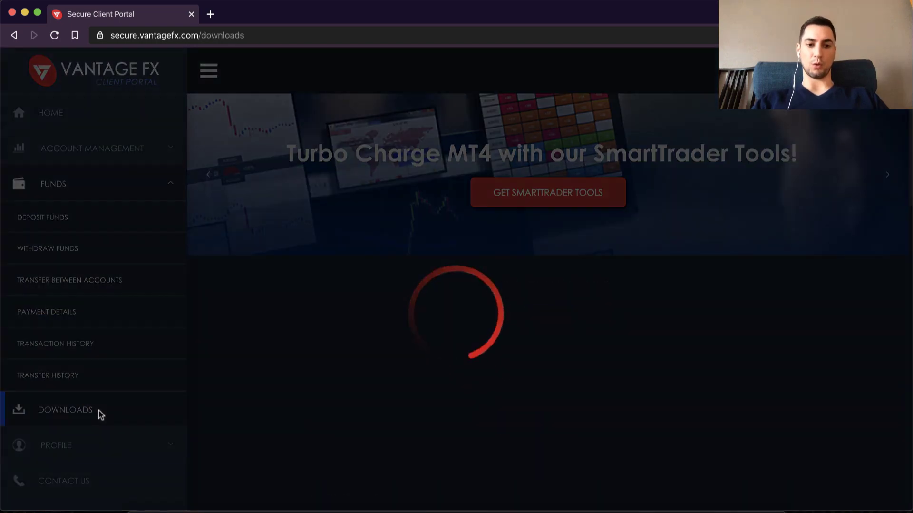
scroll(466, 340, down, 4)
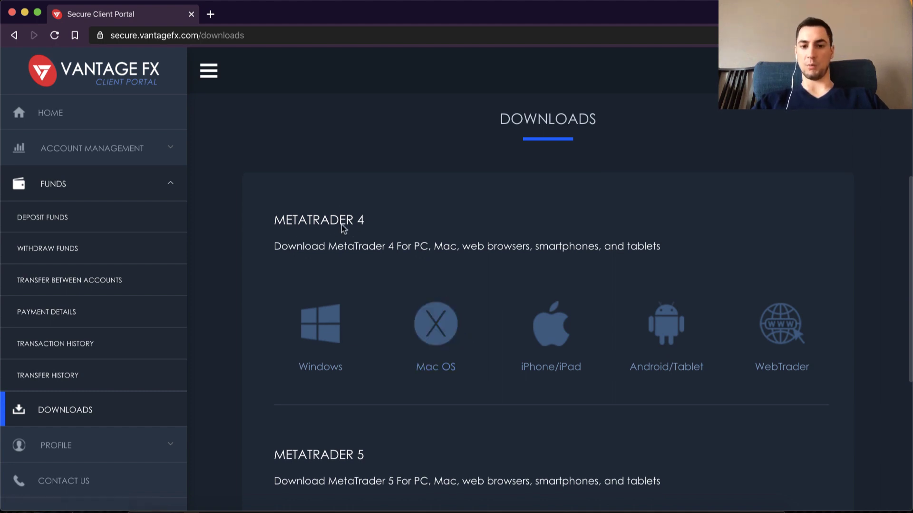
click(329, 334)
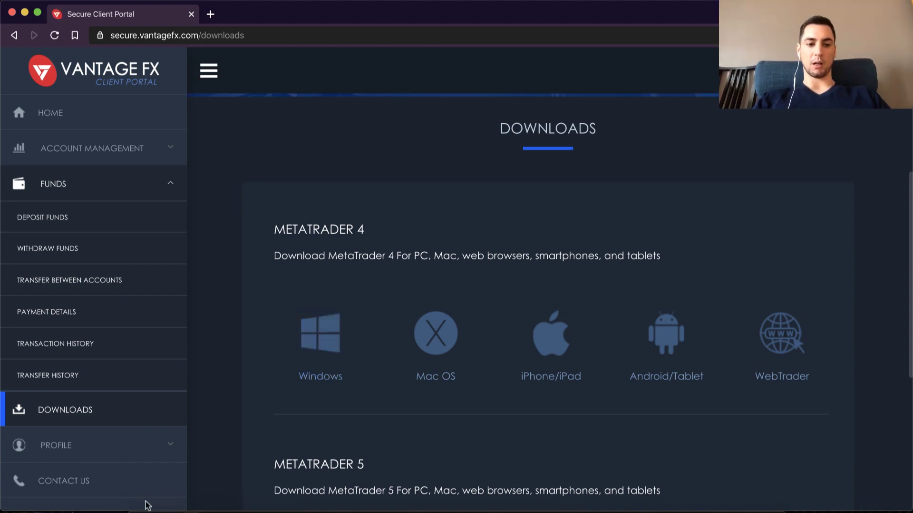
Step: Review the My Profile details, then bring up Change Client Portal Password
click(144, 440)
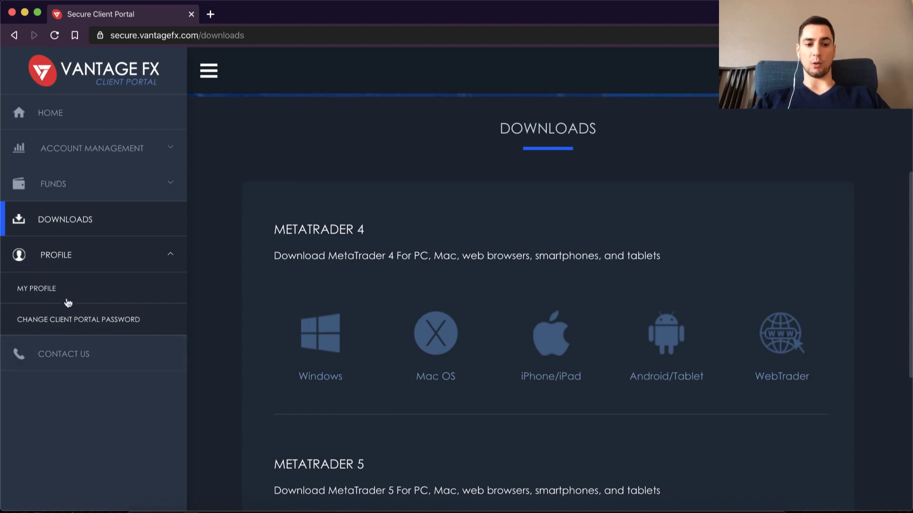
click(43, 295)
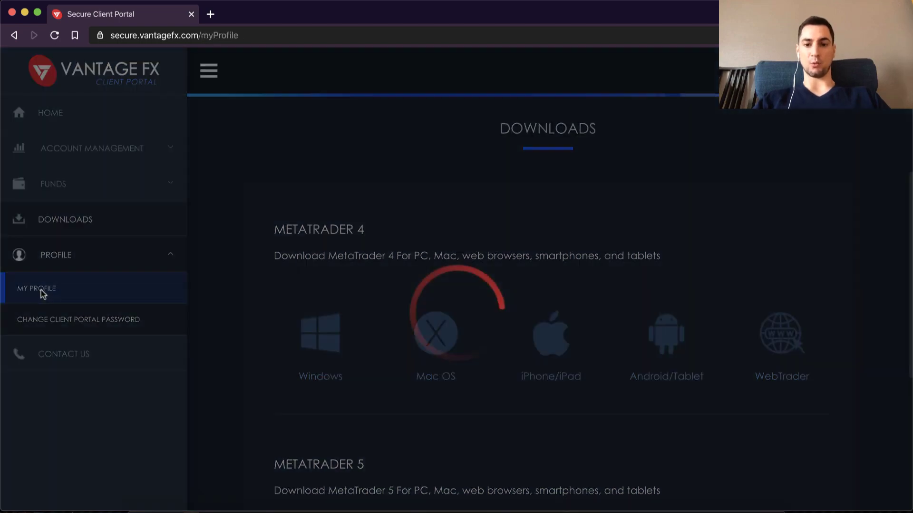
scroll(496, 352, down, 6)
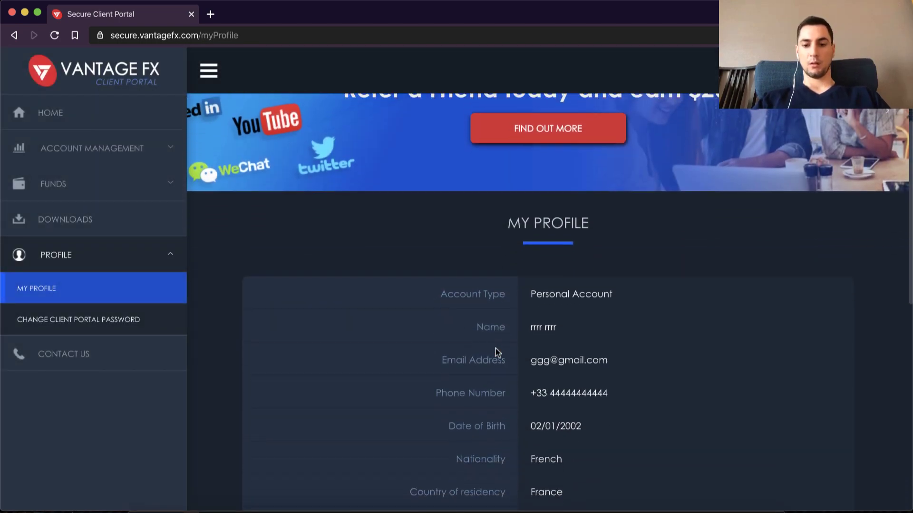
scroll(588, 359, down, 4)
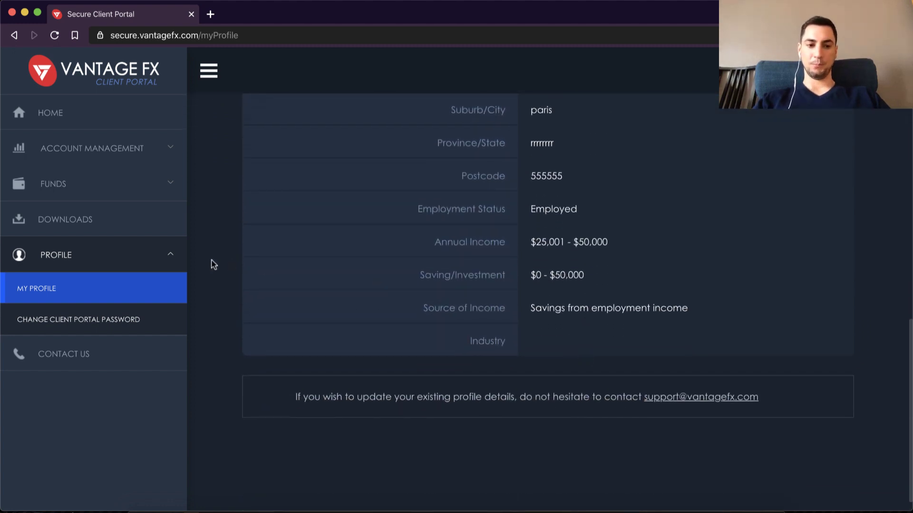
click(97, 324)
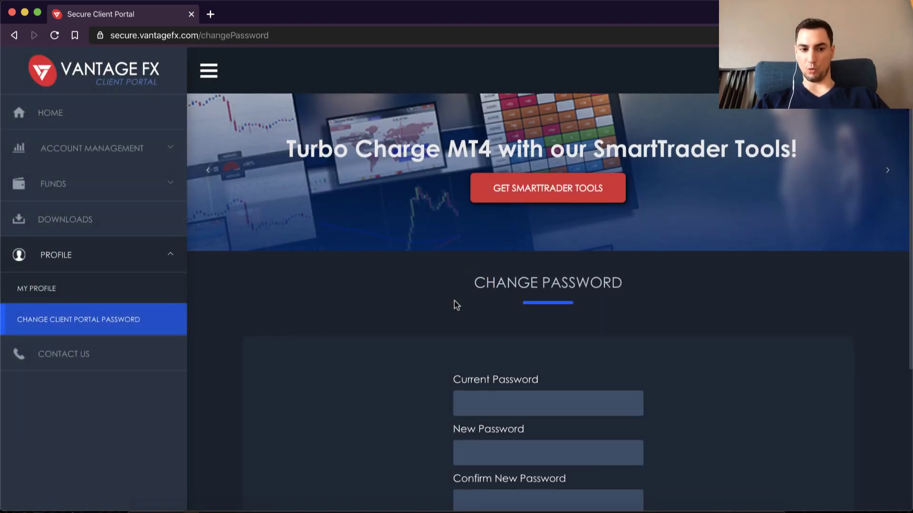
Step: View the Contact Us details and start a Live Chat with support
click(67, 356)
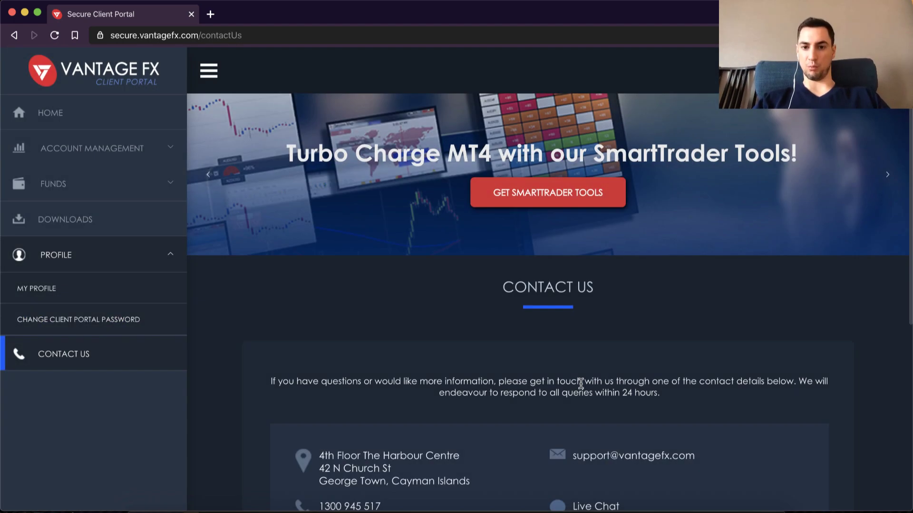
scroll(581, 383, down, 5)
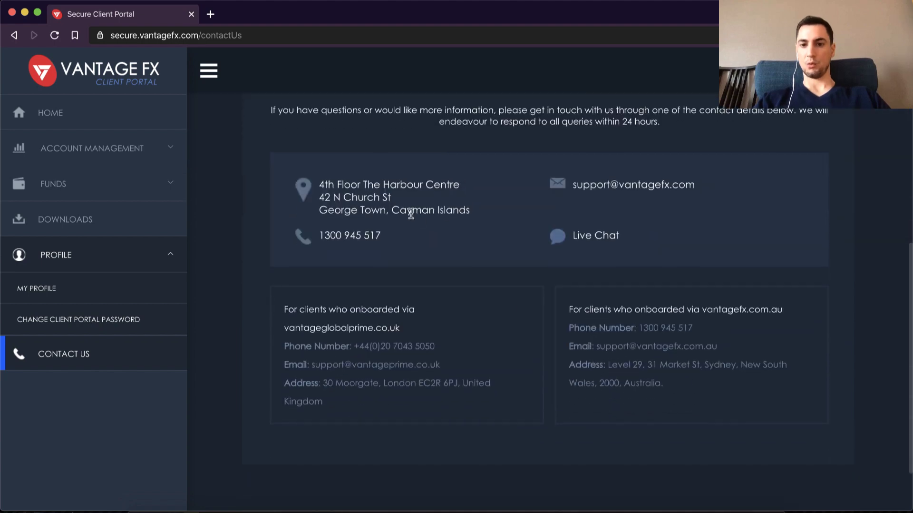
click(601, 239)
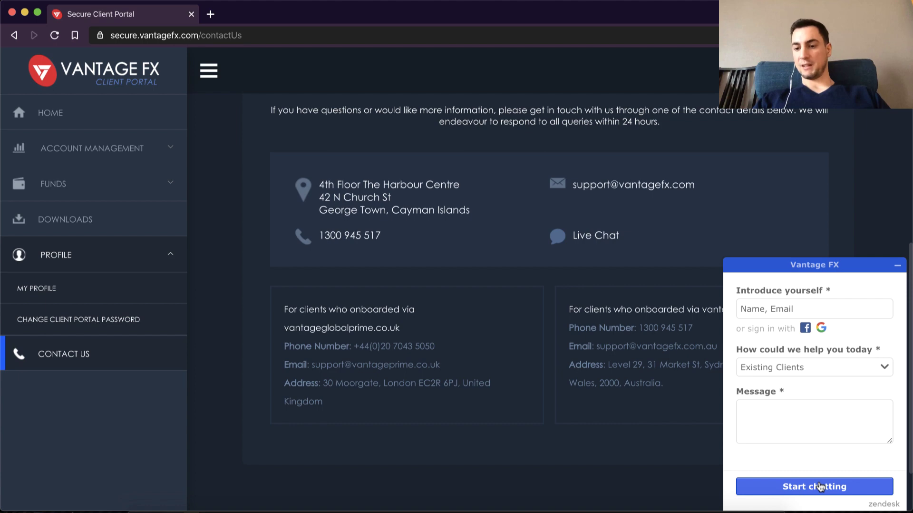
Step: Go back to the Home page showing the MetaTrader 4 Raw ECN EUR live account
scroll(525, 322, up, 5)
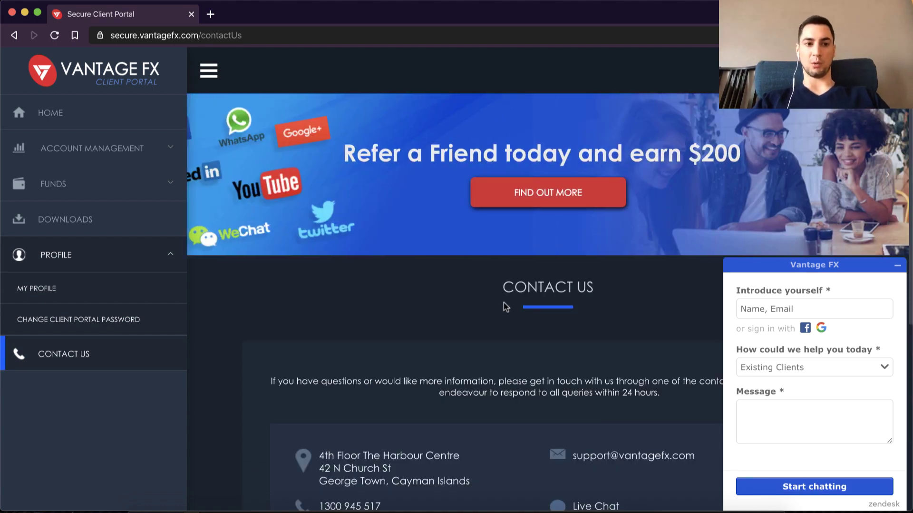
click(90, 126)
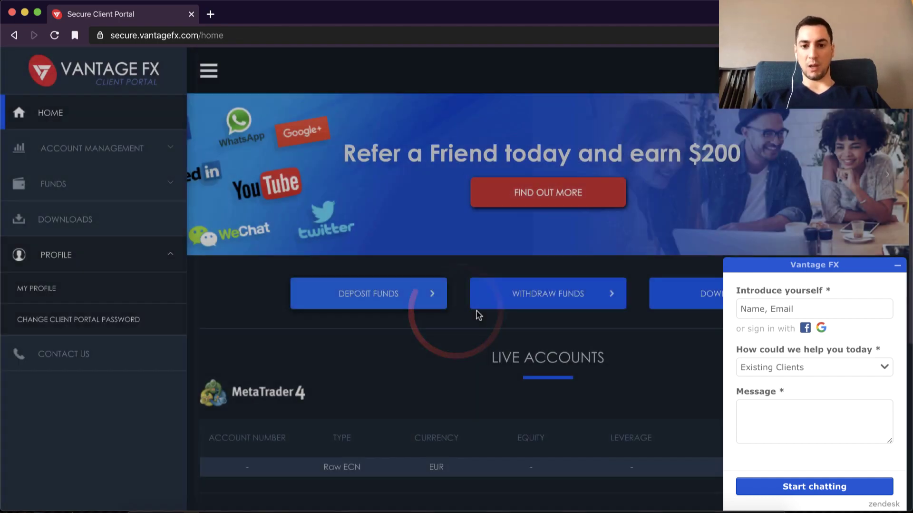
scroll(478, 315, down, 5)
scroll(478, 315, up, 5)
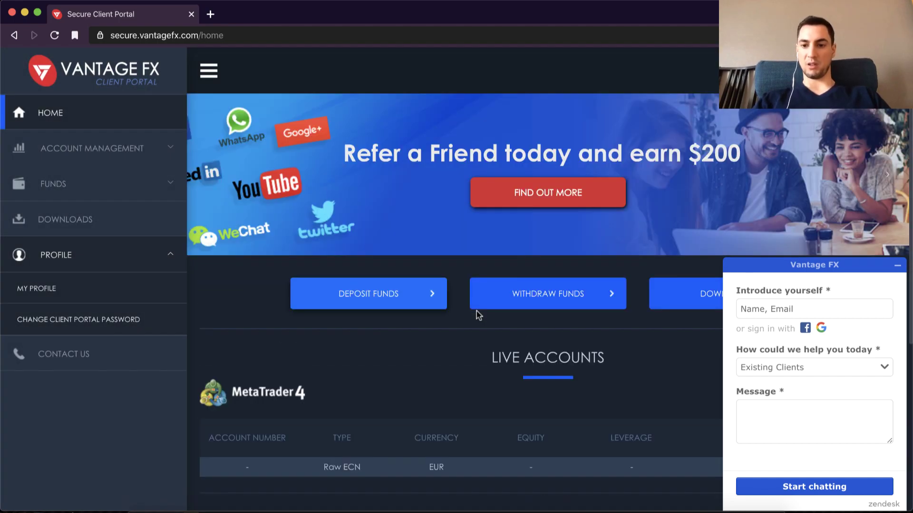